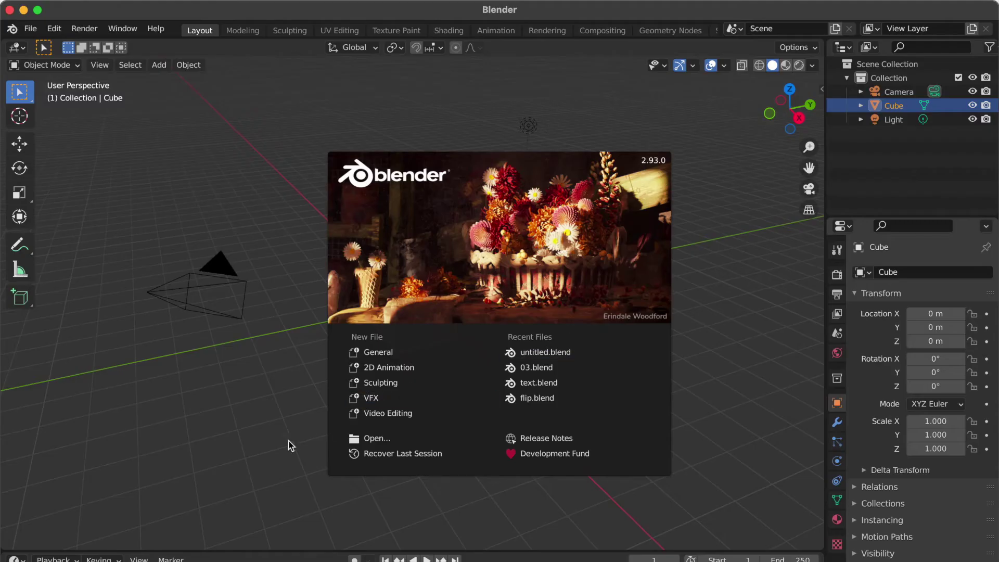
# Close the start-up splash screen to reveal the default scene with the cube
pyautogui.click(258, 411)
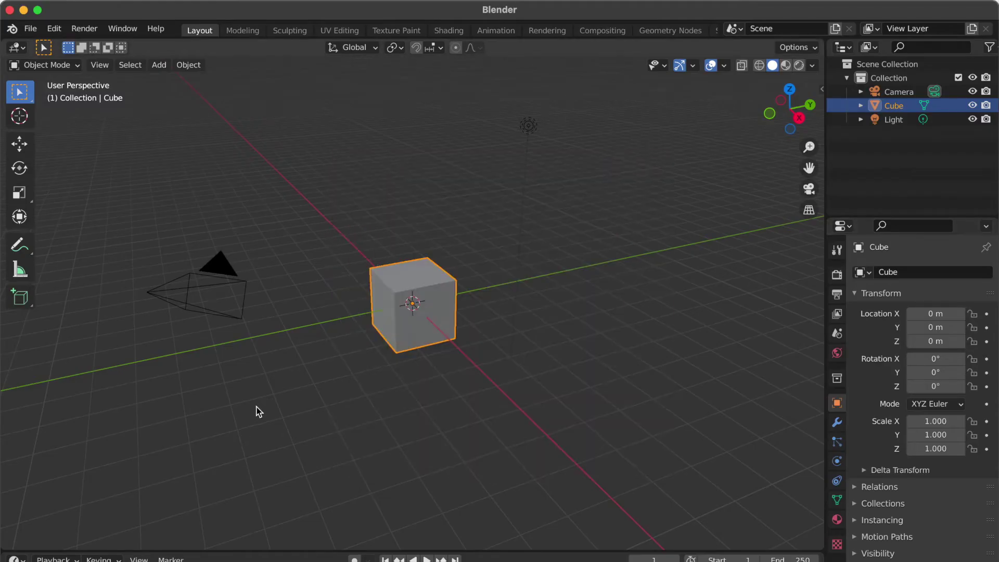
# Delete the default cube, switch to top view and align the camera to it
pyautogui.press('x')
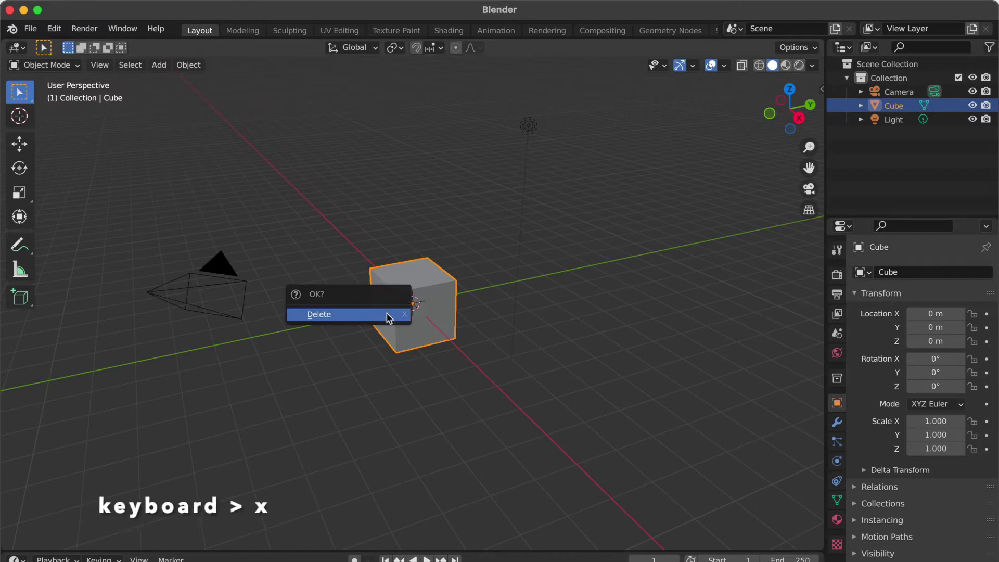
pyautogui.click(386, 313)
pyautogui.press('KP_7')
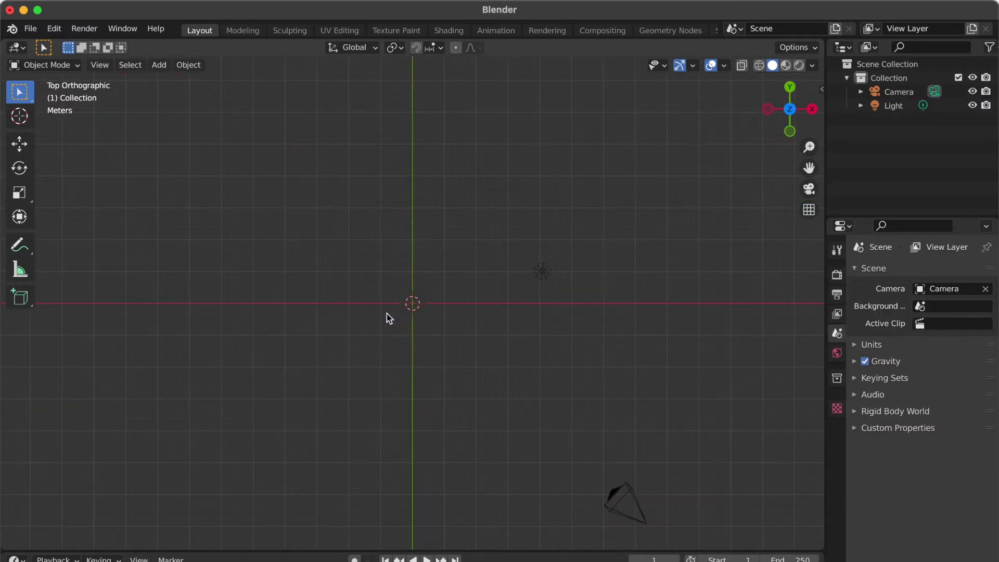
pyautogui.press('ctrl+alt+KP_0')
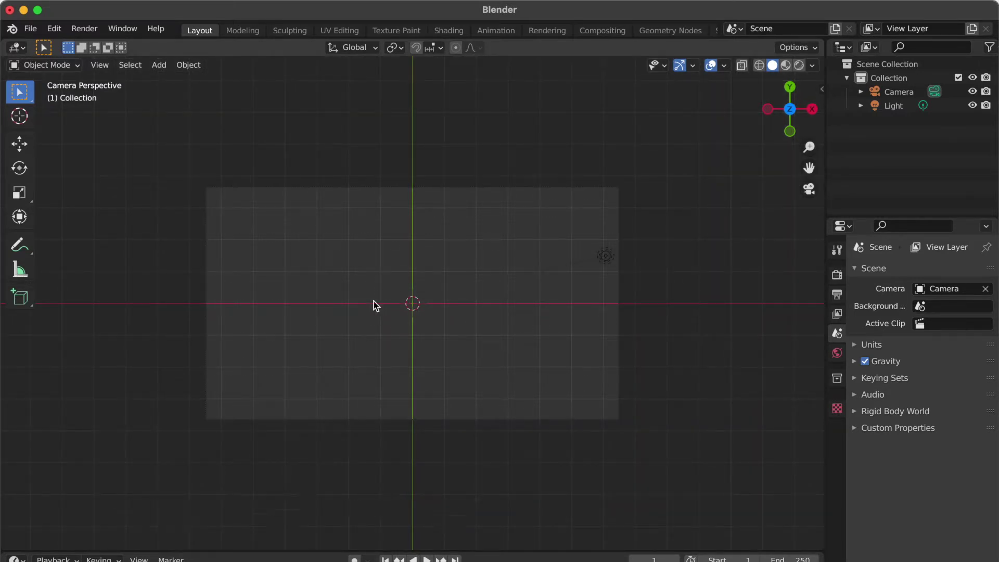
# Add a plane at the origin and enter Edit Mode on its mesh
pyautogui.click(158, 65)
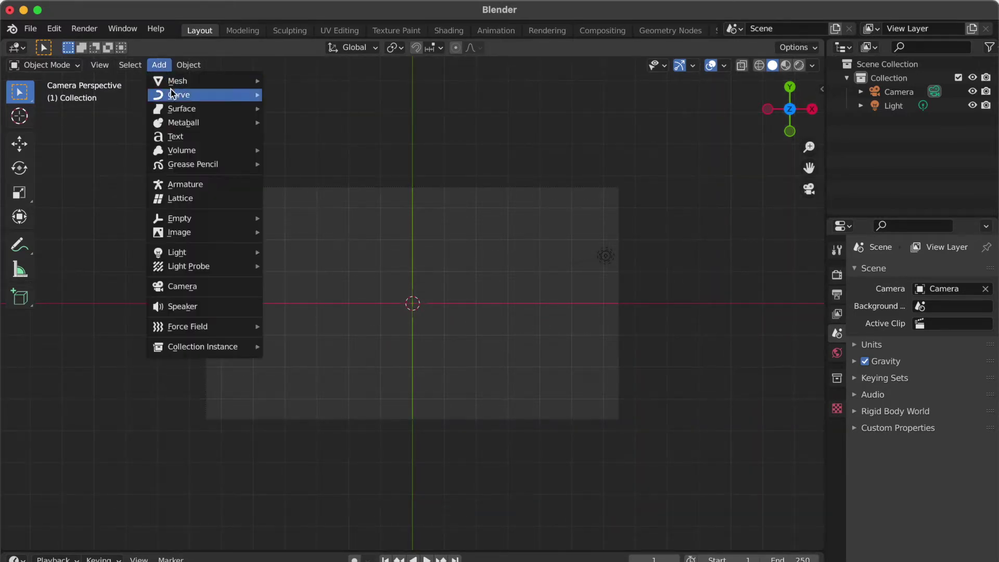
pyautogui.moveTo(173, 76)
pyautogui.click(292, 83)
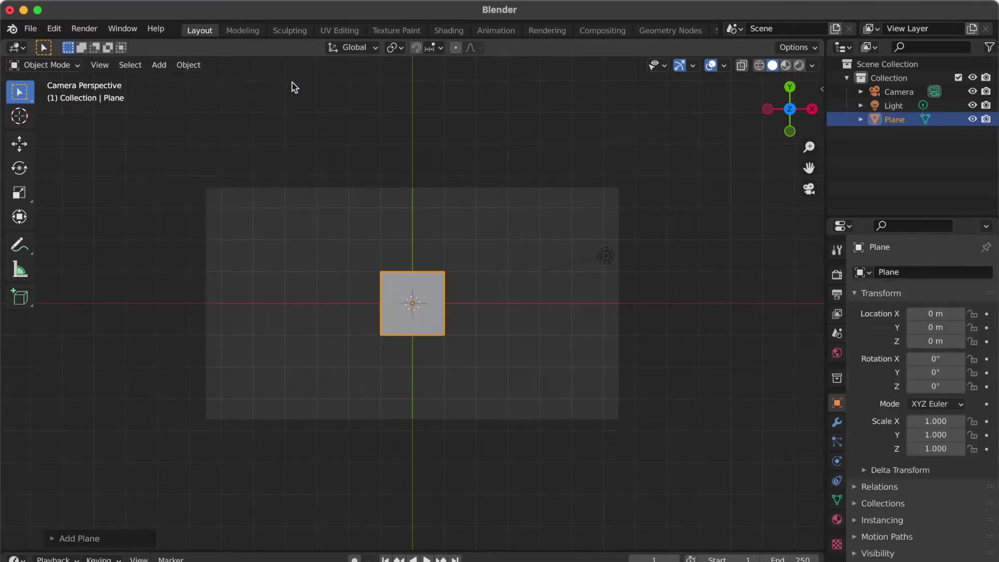
pyautogui.press('Tab')
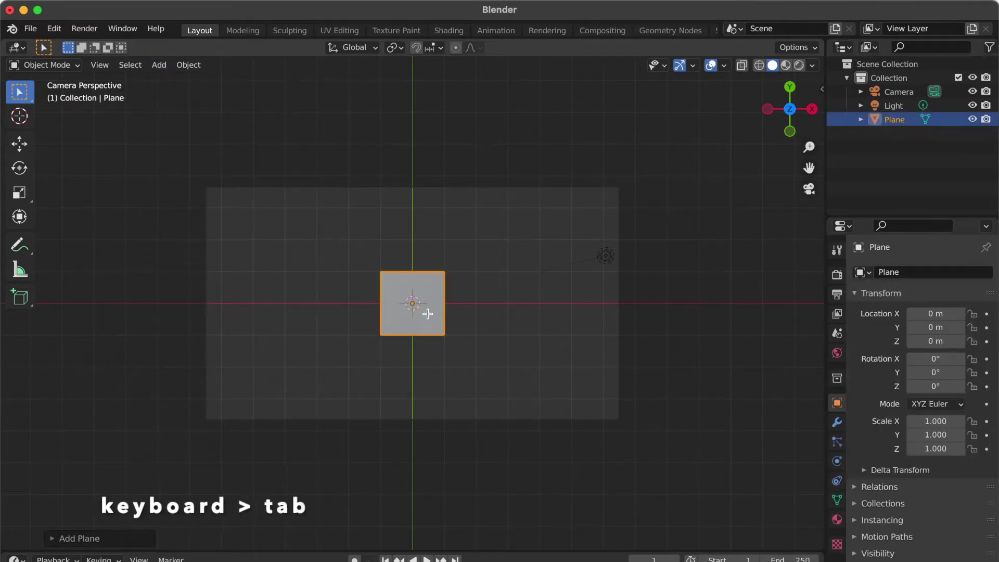
pyautogui.scroll(3, 428, 313)
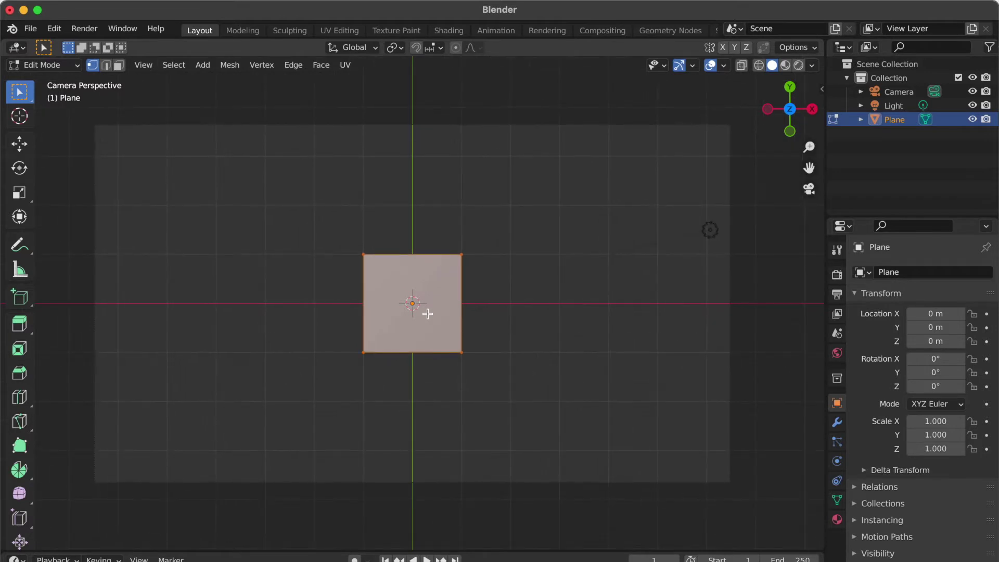
# Scale the plane 4 times along the X axis into a long strip
pyautogui.press('s')
pyautogui.press('x')
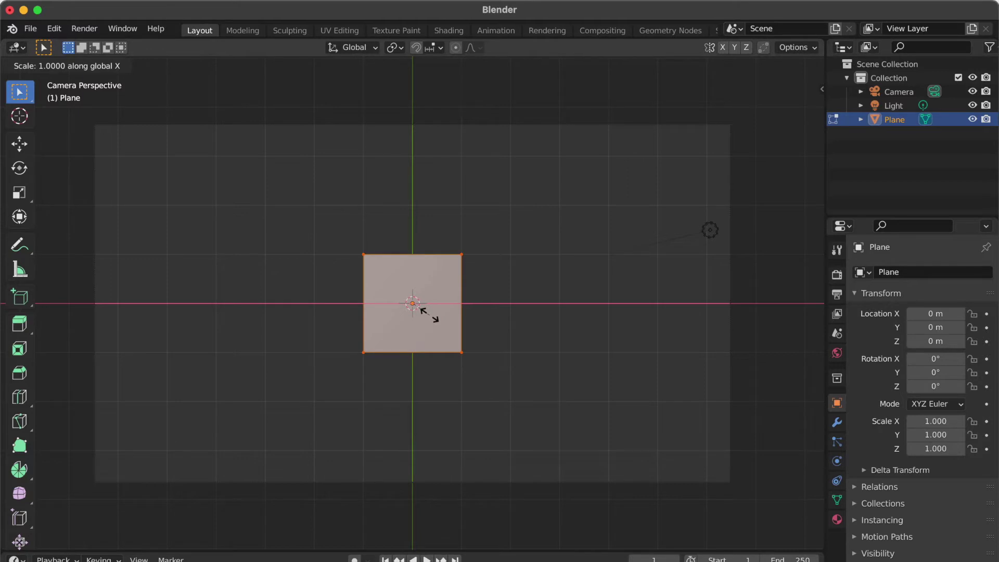
pyautogui.press('4')
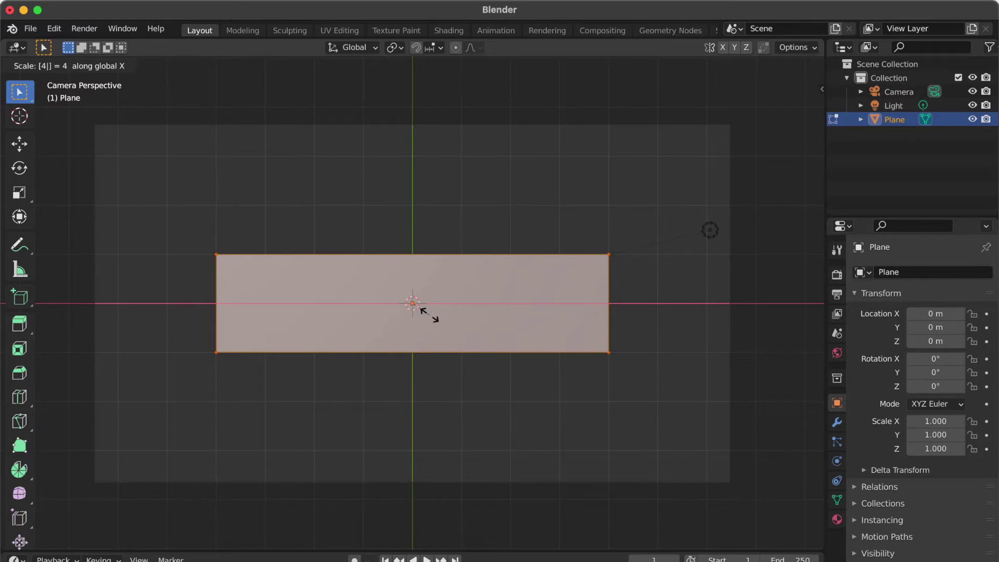
pyautogui.press('BackSpace')
pyautogui.write('5')
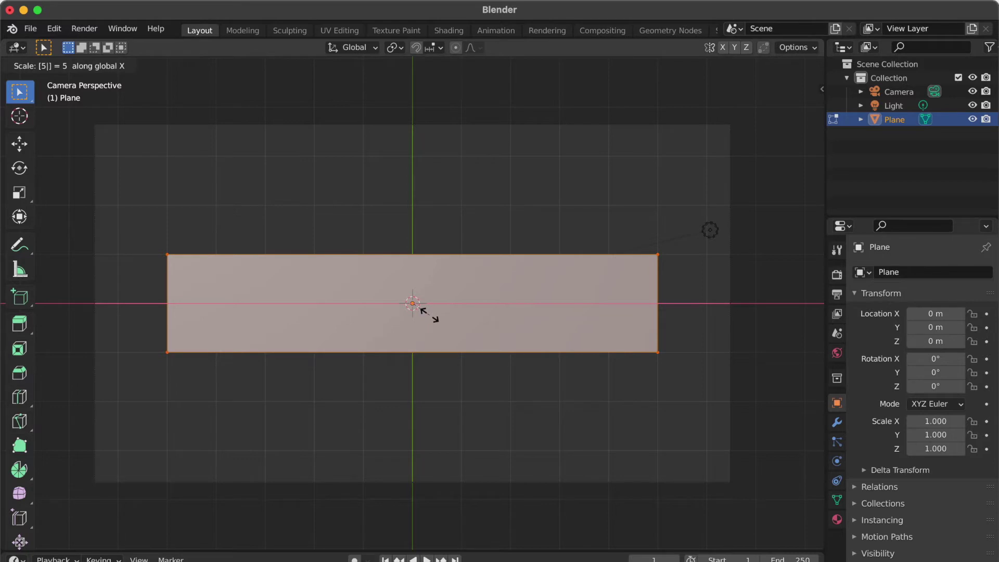
pyautogui.press('BackSpace')
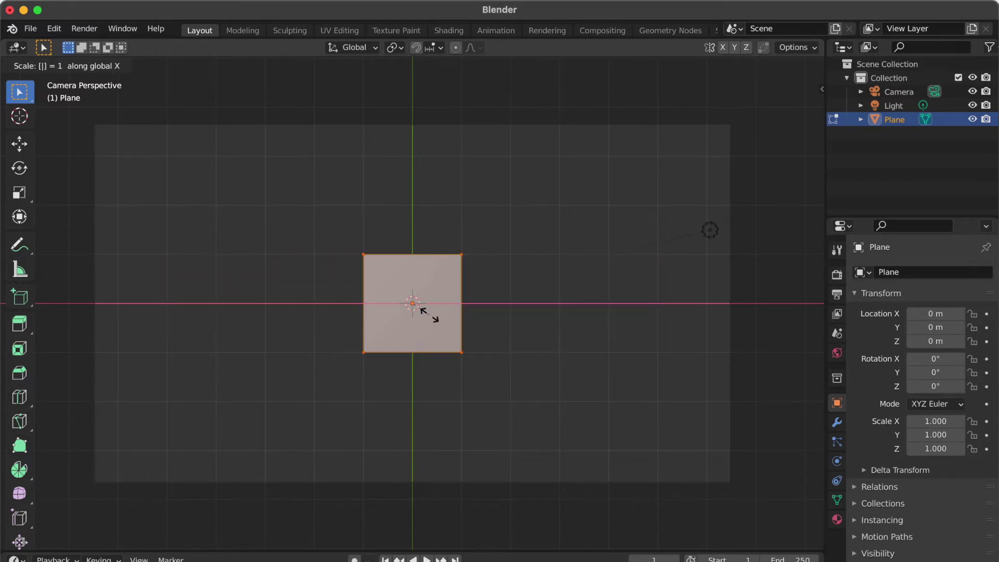
pyautogui.press('4')
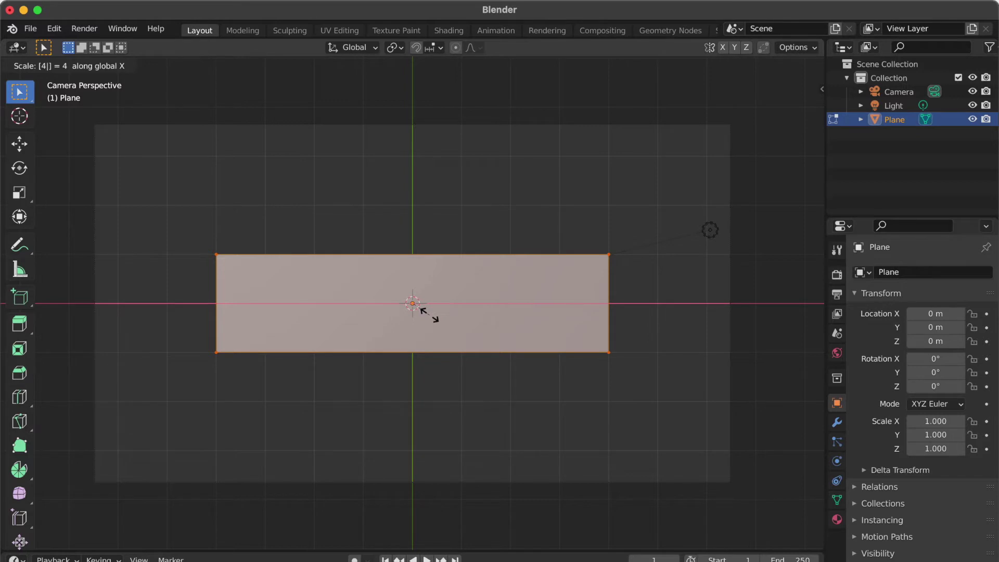
pyautogui.press('Return')
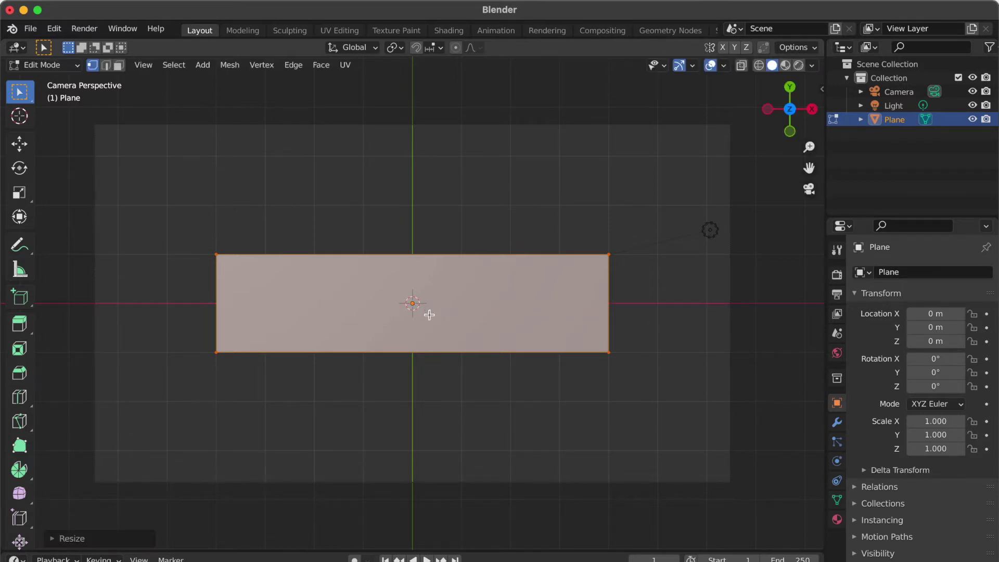
# Add an edge loop across the middle of the strip
pyautogui.click(447, 286)
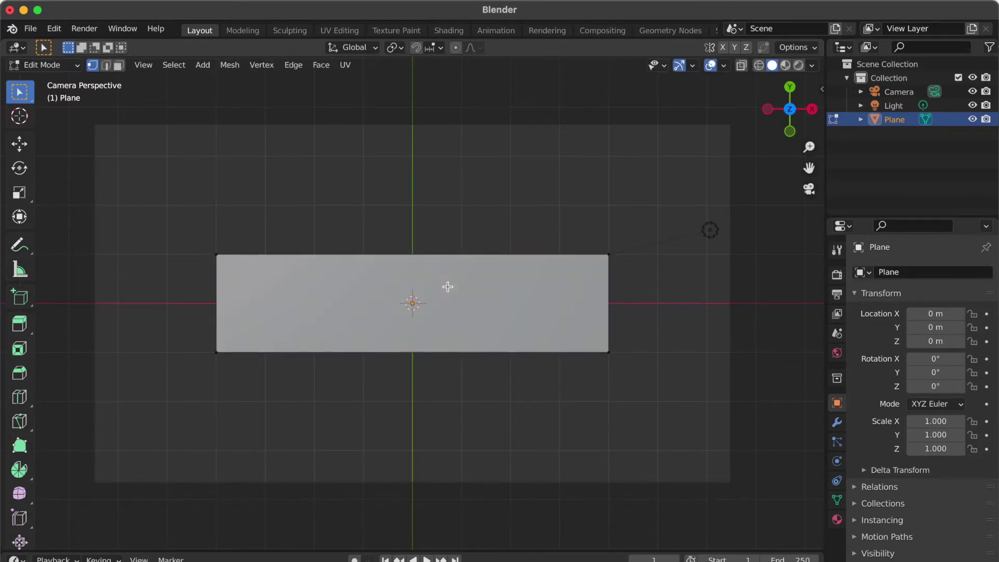
pyautogui.hotkey('ctrl', 'r')
pyautogui.click(412, 265)
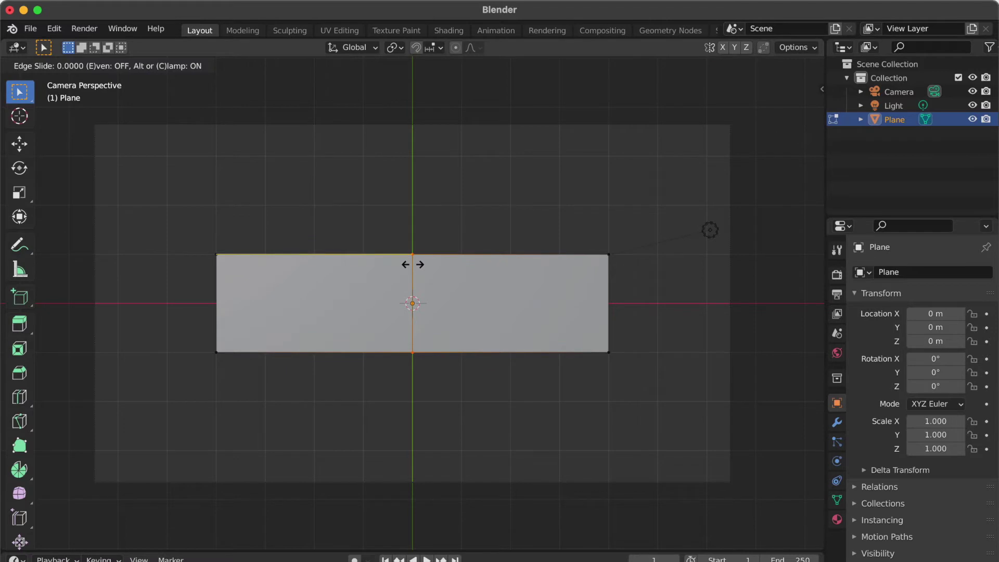
# Raise the centre edge 2 m along Y into a chevron and return to Object Mode
pyautogui.press('g')
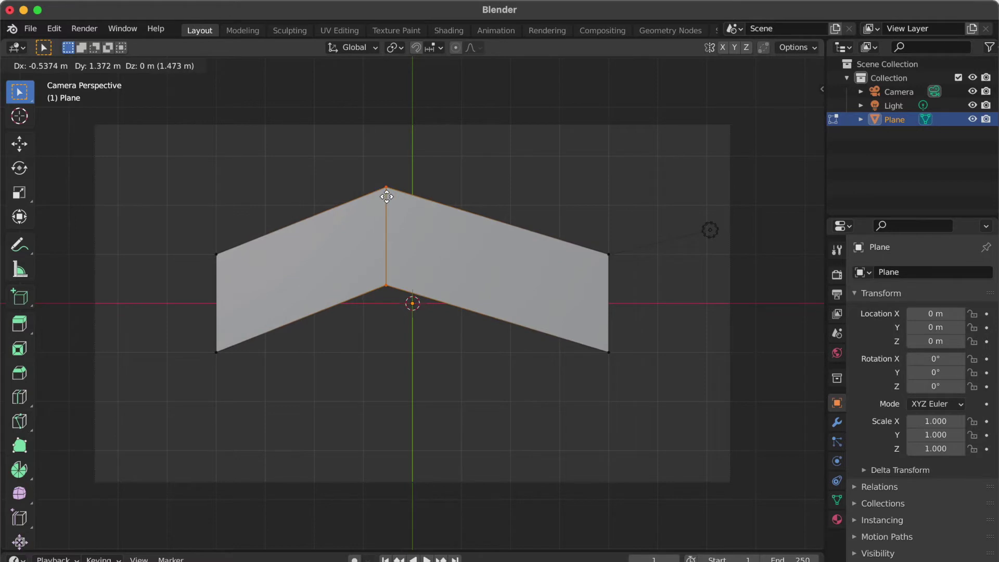
pyautogui.press('y')
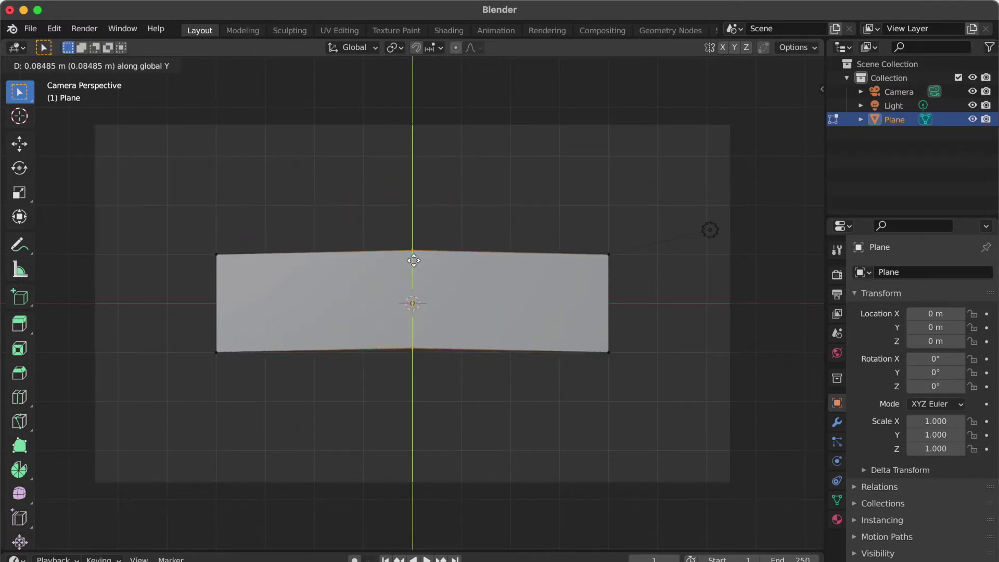
pyautogui.press('=')
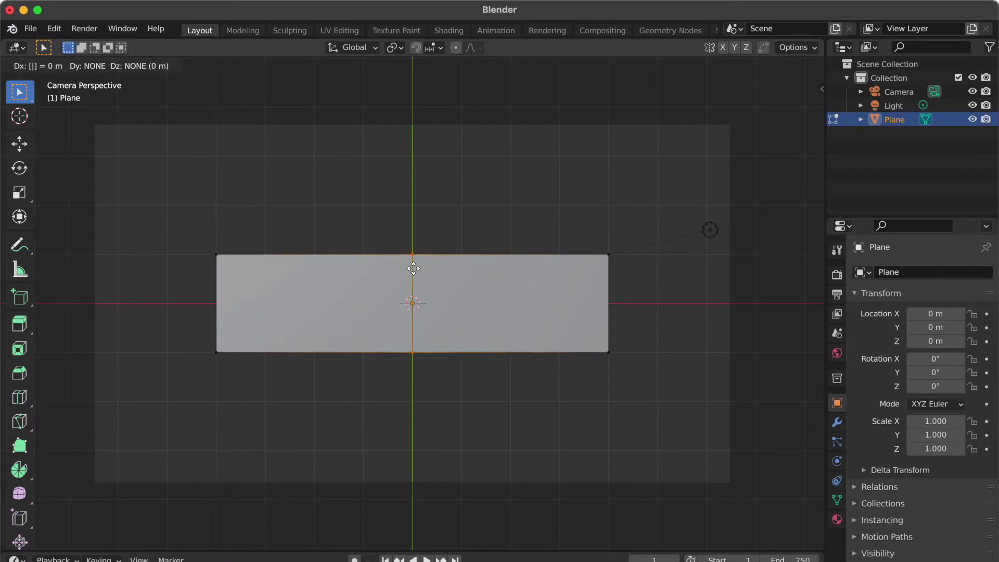
pyautogui.write('y')
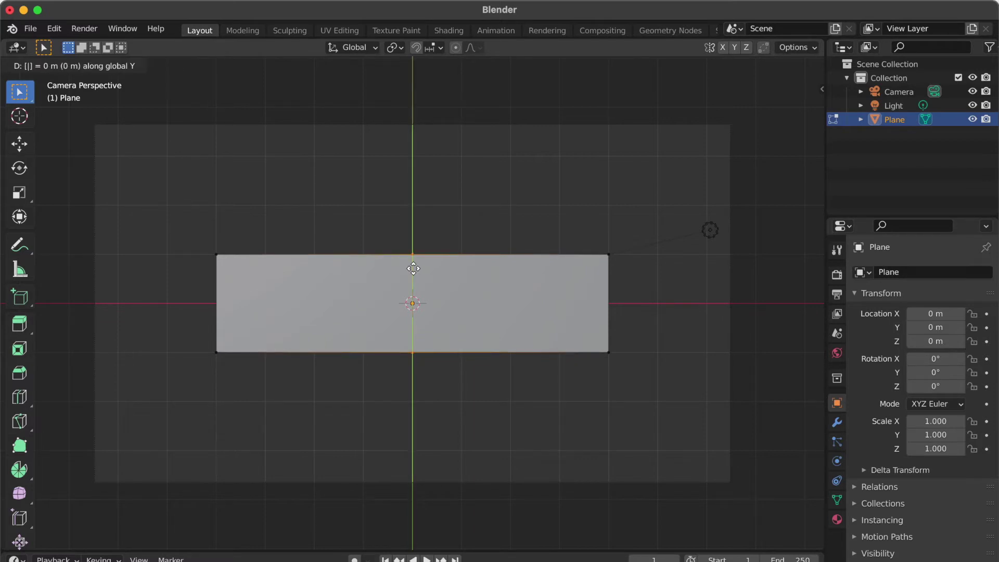
pyautogui.write('2')
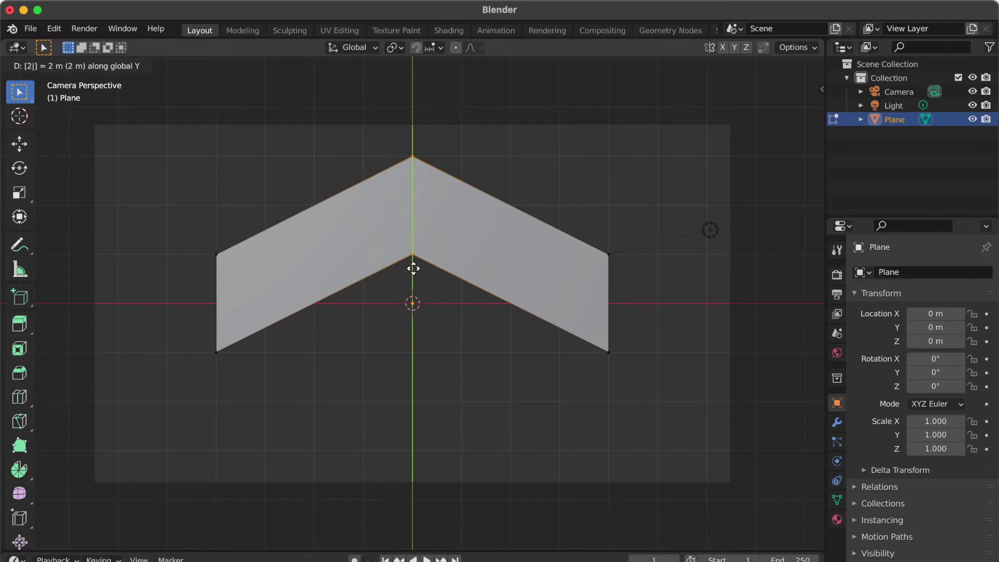
pyautogui.press('Return')
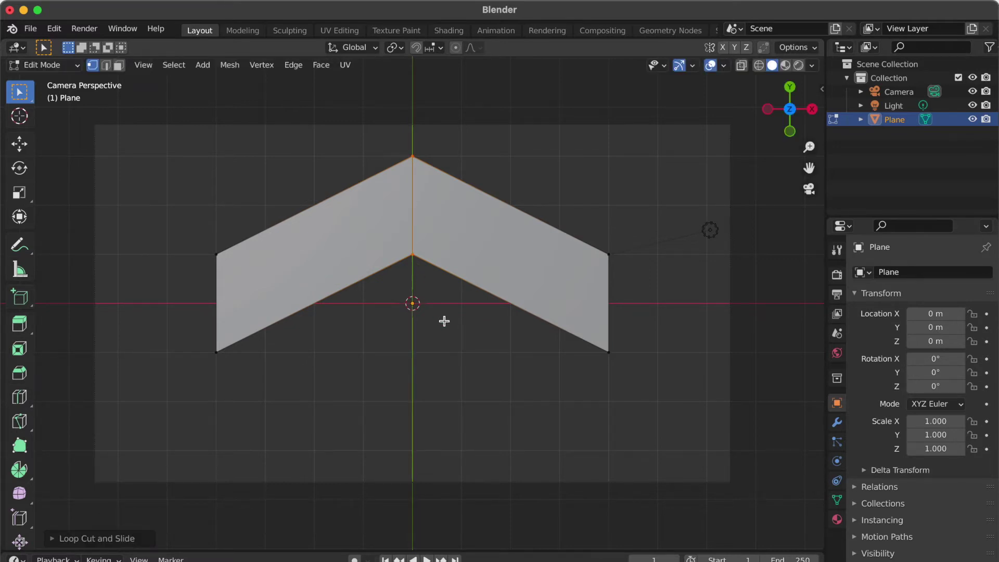
pyautogui.press('Tab')
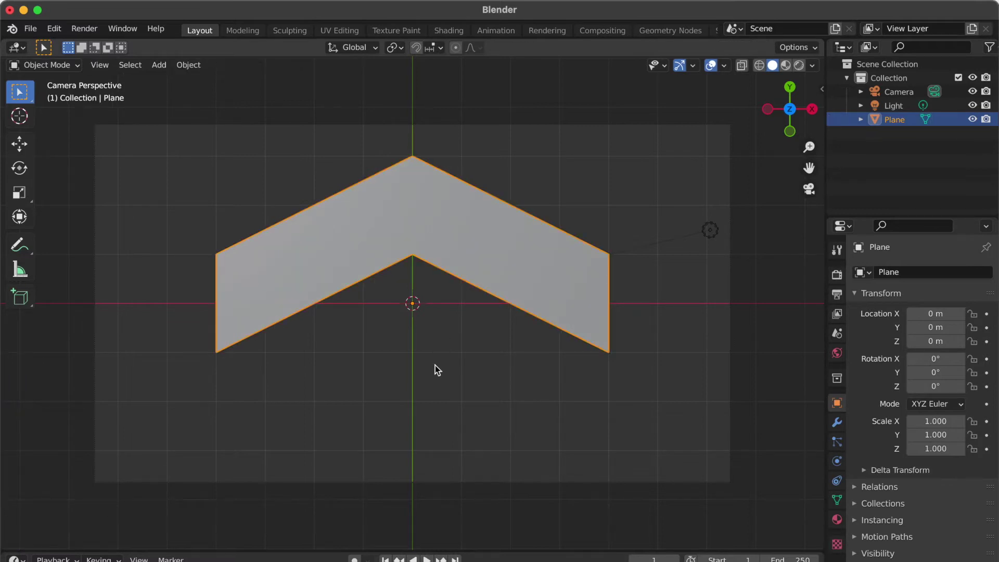
# Give the chevron a new yellow Emission material (H 0.170, S 0.985) shown in Material Preview
pyautogui.click(837, 520)
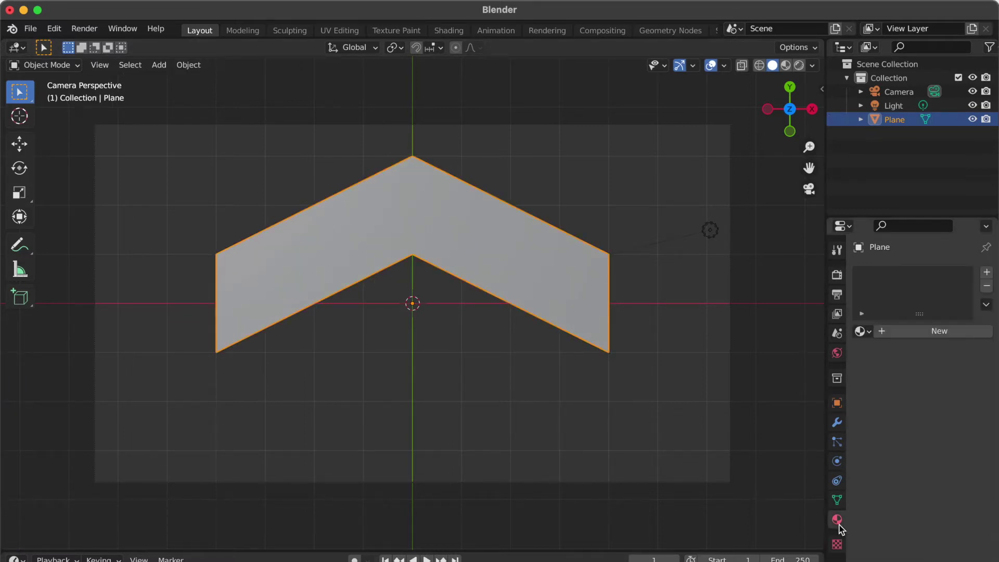
pyautogui.click(940, 335)
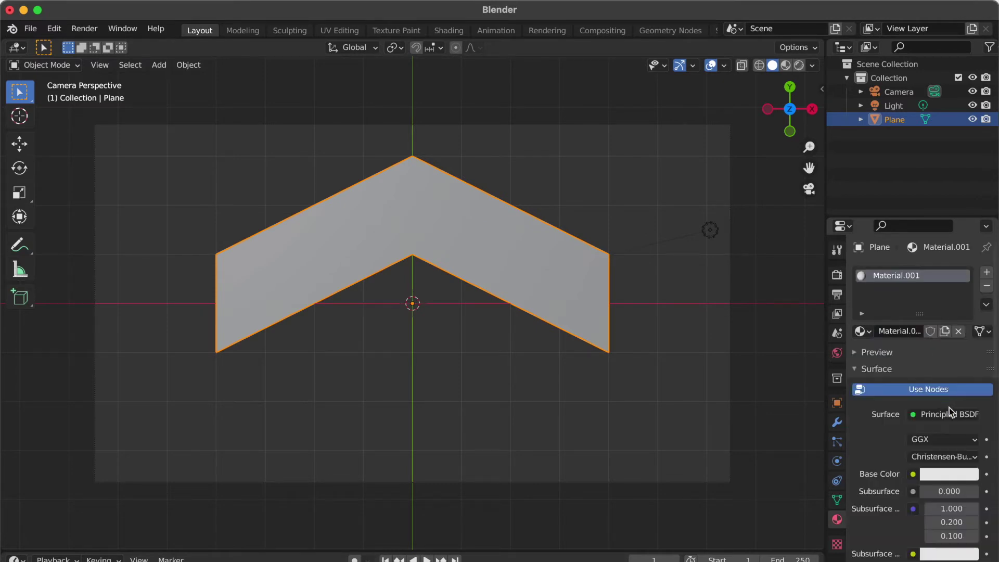
pyautogui.click(948, 417)
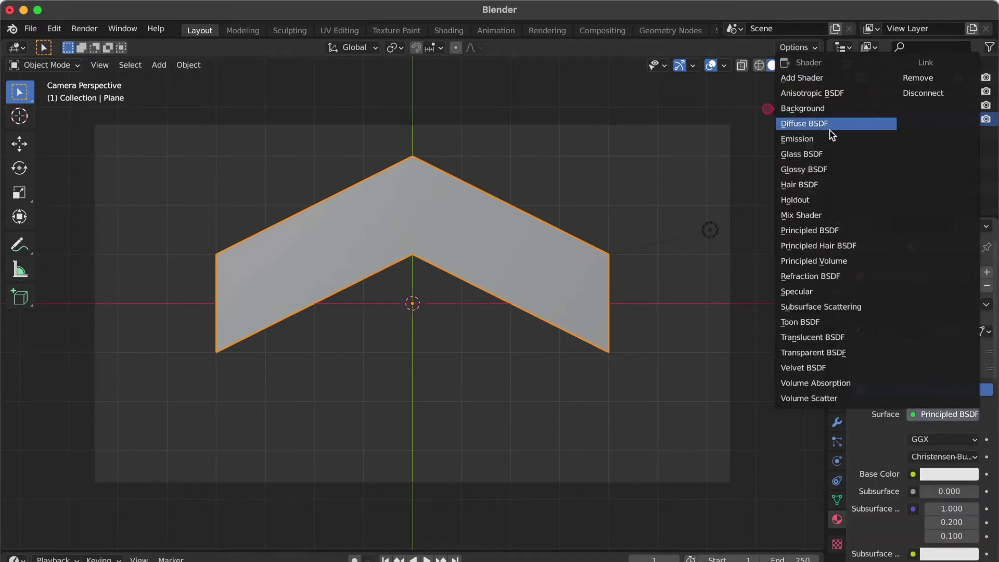
pyautogui.click(807, 139)
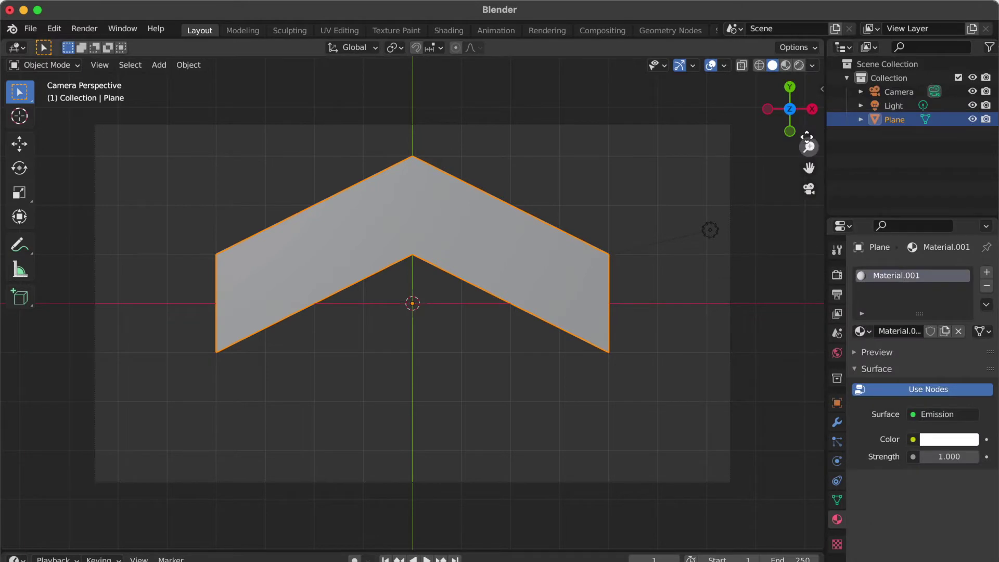
pyautogui.click(948, 441)
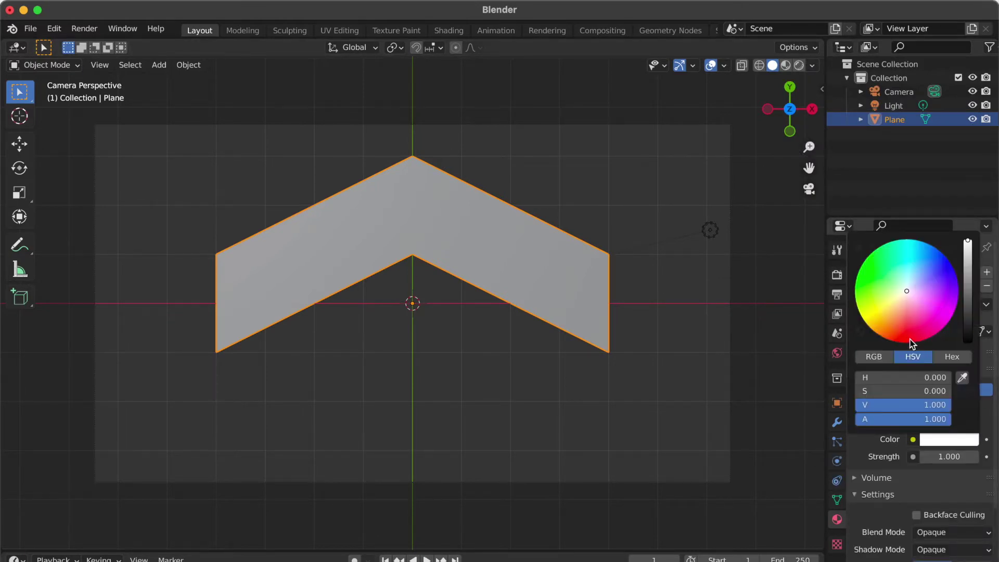
pyautogui.click(867, 313)
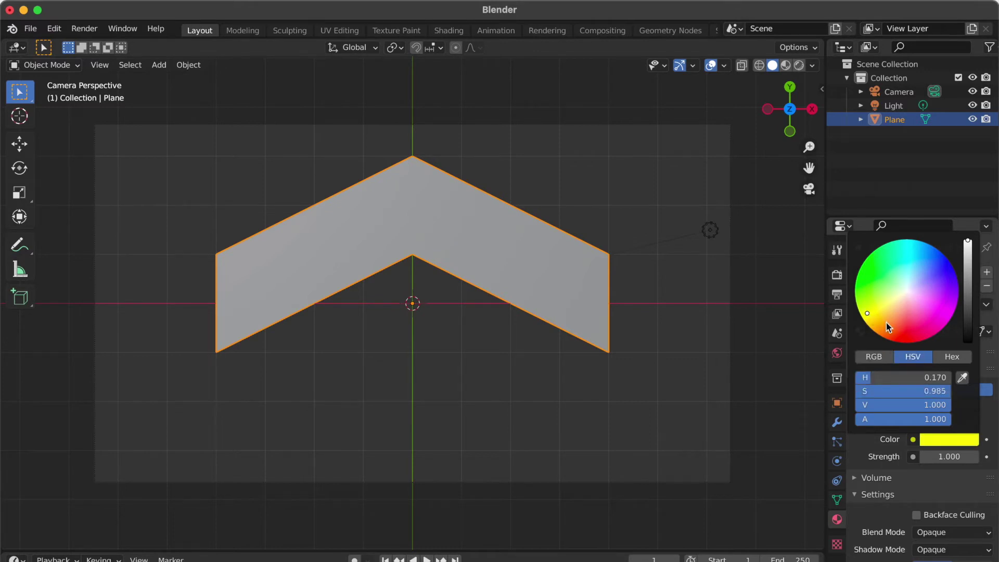
pyautogui.click(785, 66)
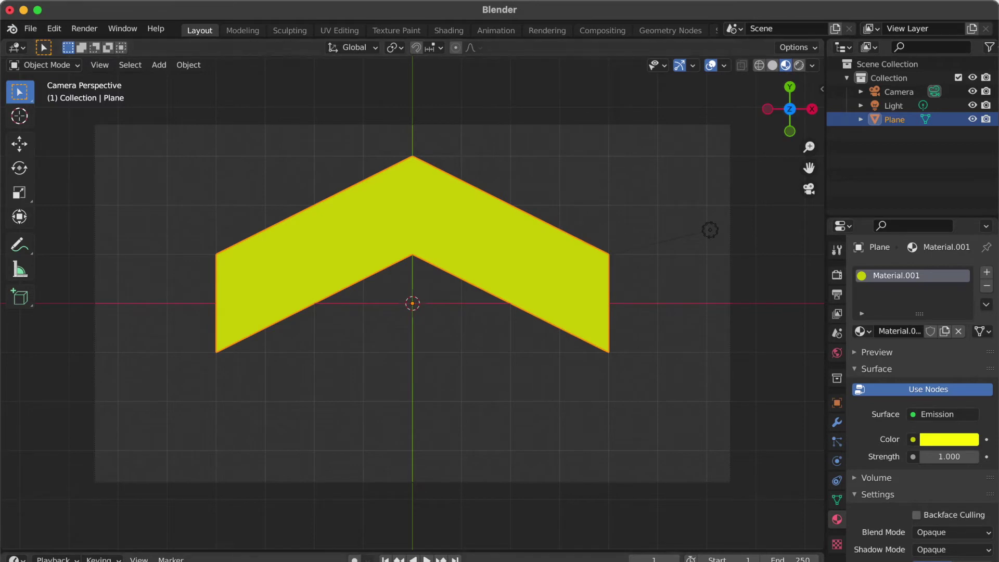
pyautogui.moveTo(496, 552); pyautogui.dragTo(508, 455)
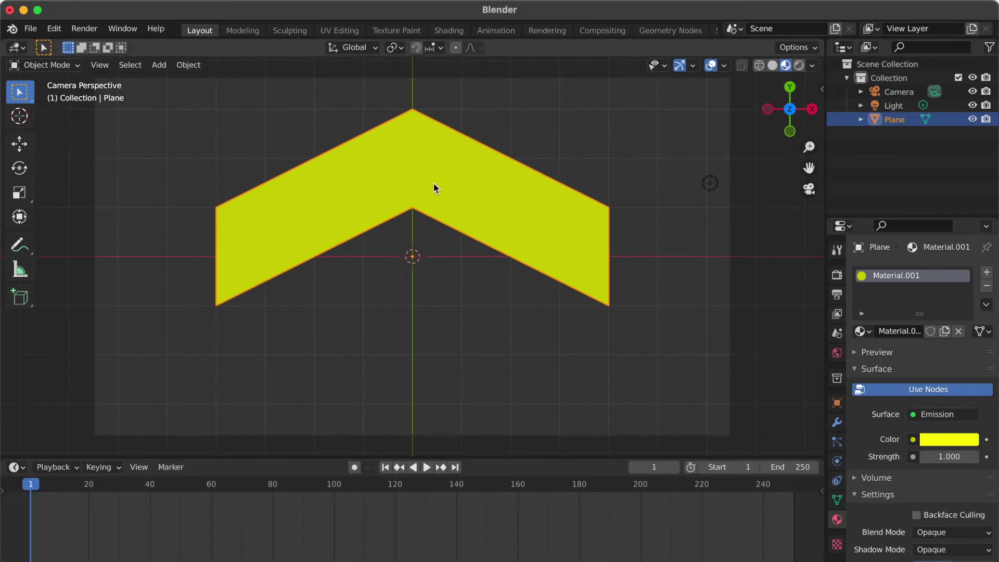
# Set the current frame to 0, Start frame to 0 and End frame to 20
pyautogui.scroll(-2, 435, 188)
pyautogui.scroll(-1, 435, 188)
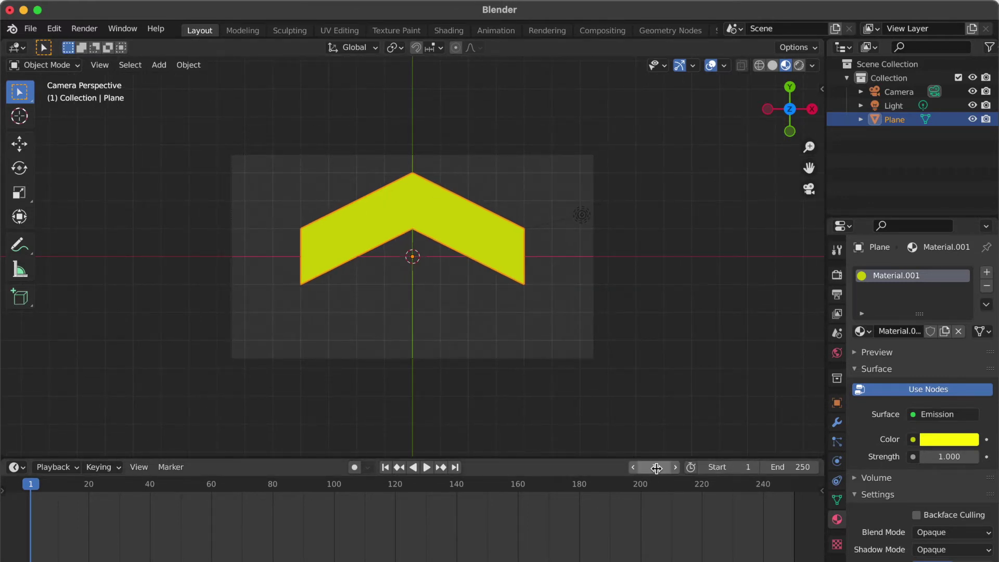
pyautogui.click(656, 468)
pyautogui.write('0')
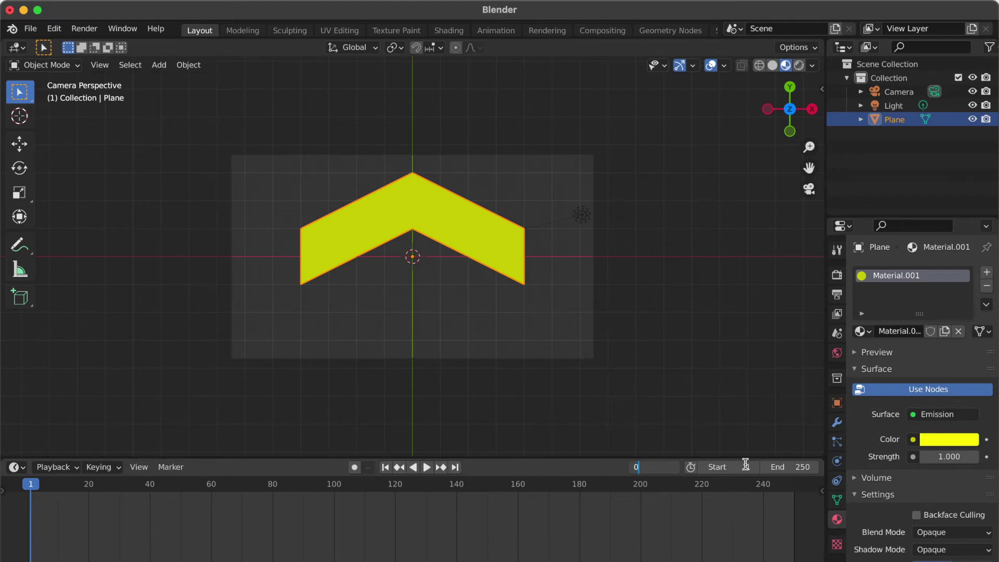
pyautogui.press('Return')
pyautogui.click(717, 466)
pyautogui.press('BackSpace')
pyautogui.write('0')
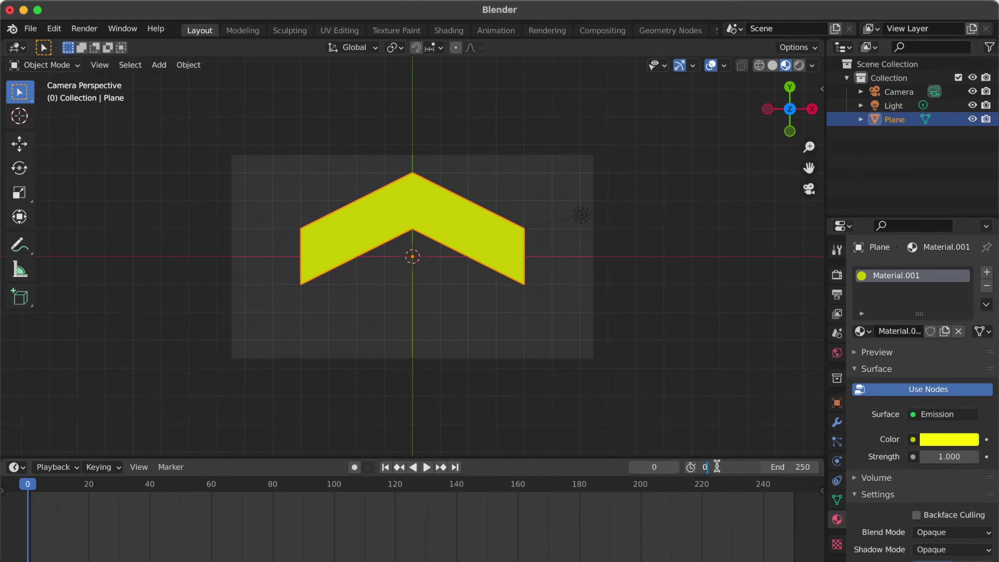
pyautogui.click(802, 467)
pyautogui.press('BackSpace')
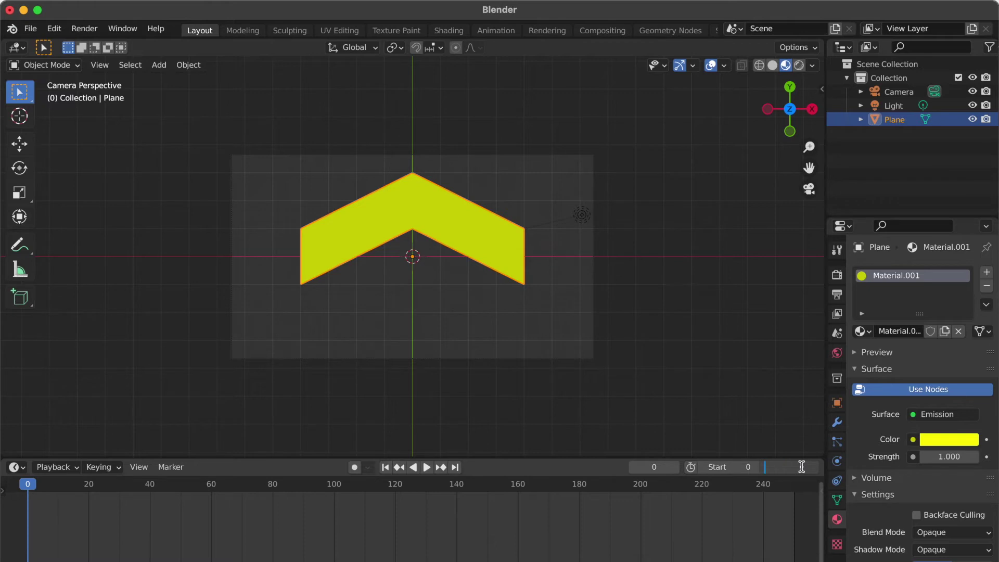
pyautogui.write('20')
pyautogui.press('Return')
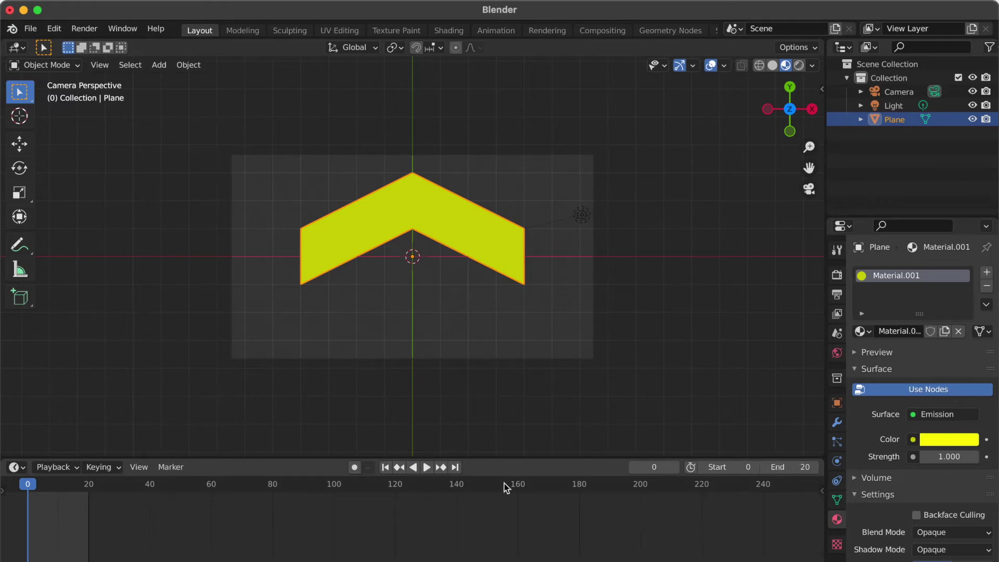
# Add an Array modifier to the chevron and set its relative X offset to 0
pyautogui.click(836, 424)
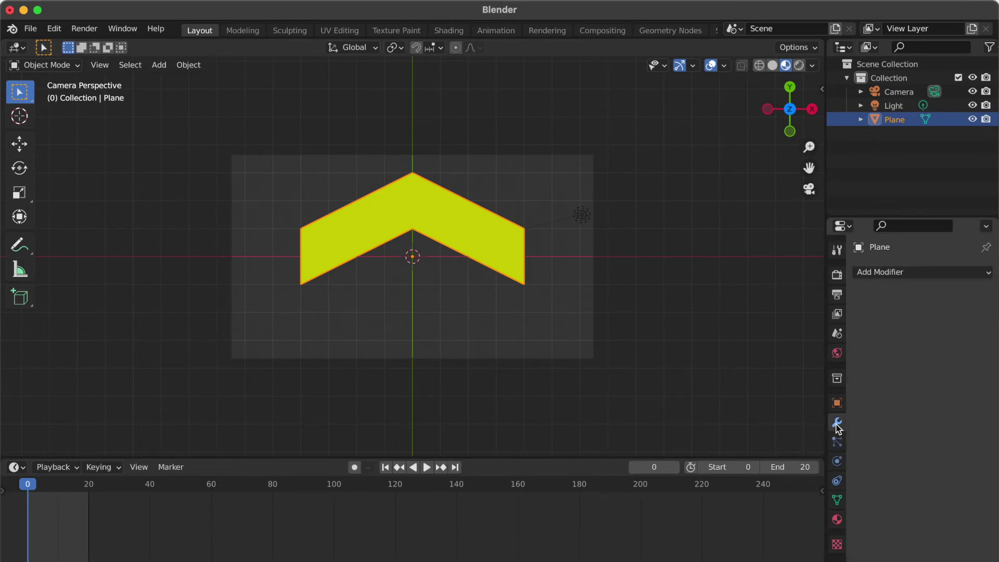
pyautogui.click(888, 273)
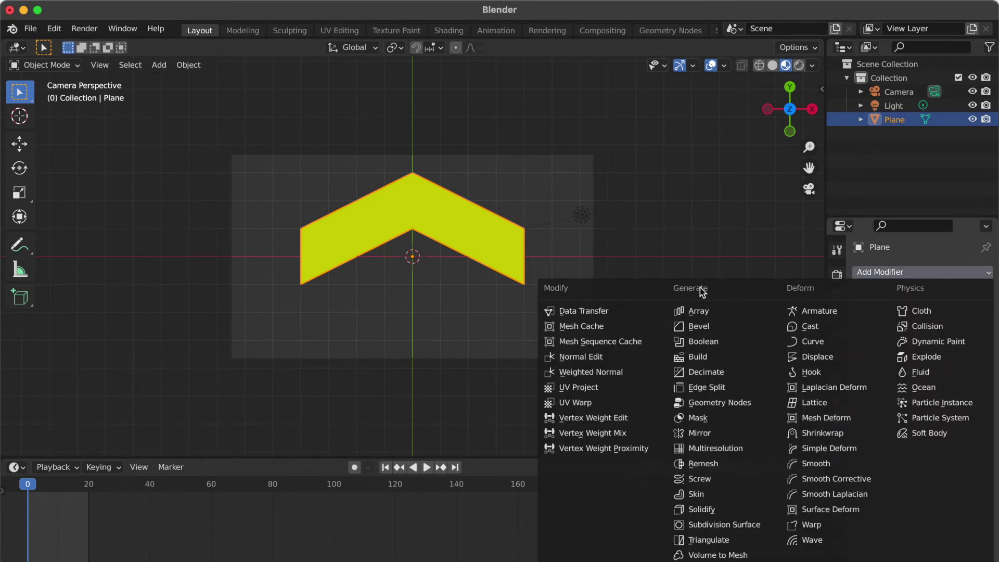
pyautogui.click(698, 312)
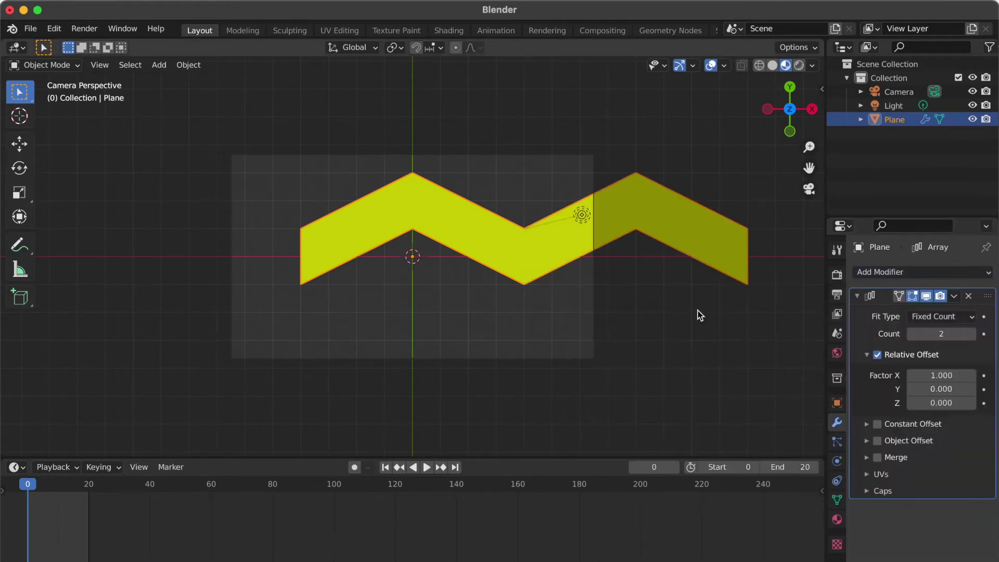
pyautogui.click(952, 376)
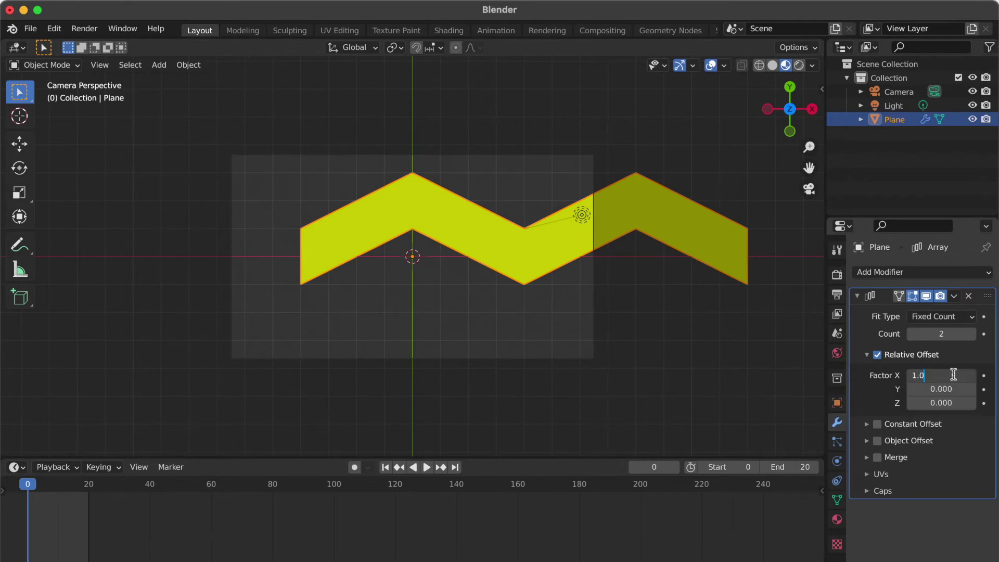
pyautogui.press('BackSpace')
pyautogui.press('BackSpace')
pyautogui.press('BackSpace')
pyautogui.write('0')
pyautogui.press('Return')
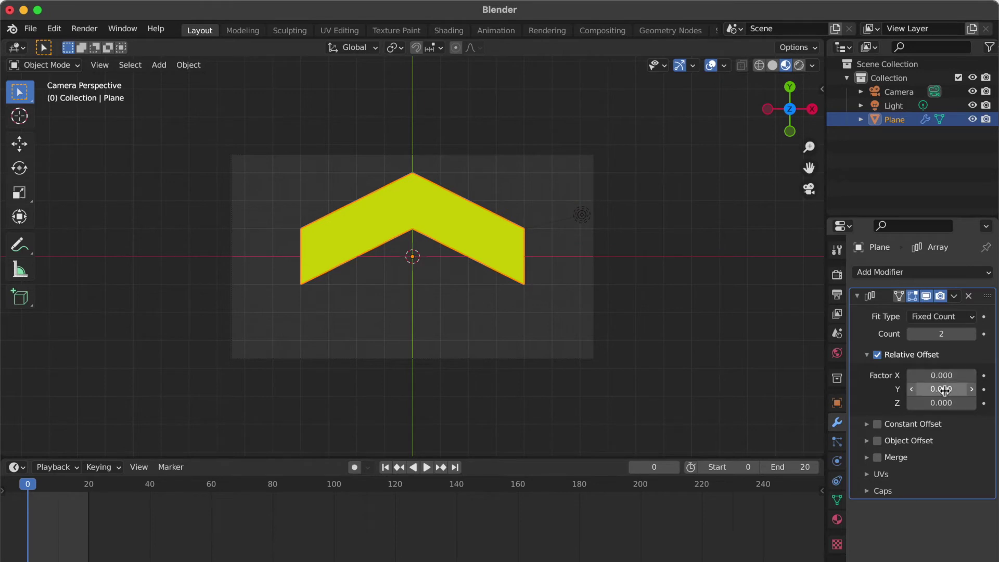
# Set the Array's relative Y offset to 0.8 so the copy stacks above
pyautogui.click(972, 389)
pyautogui.click(972, 389)
pyautogui.click(972, 389)
pyautogui.click(972, 389)
pyautogui.click(972, 389)
pyautogui.click(972, 389)
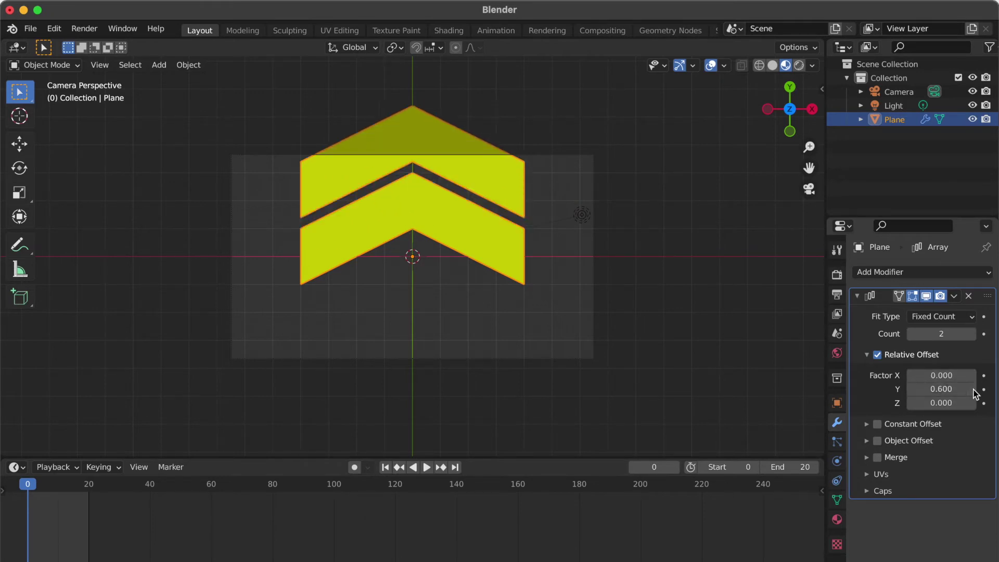
pyautogui.click(972, 389)
pyautogui.click(972, 389)
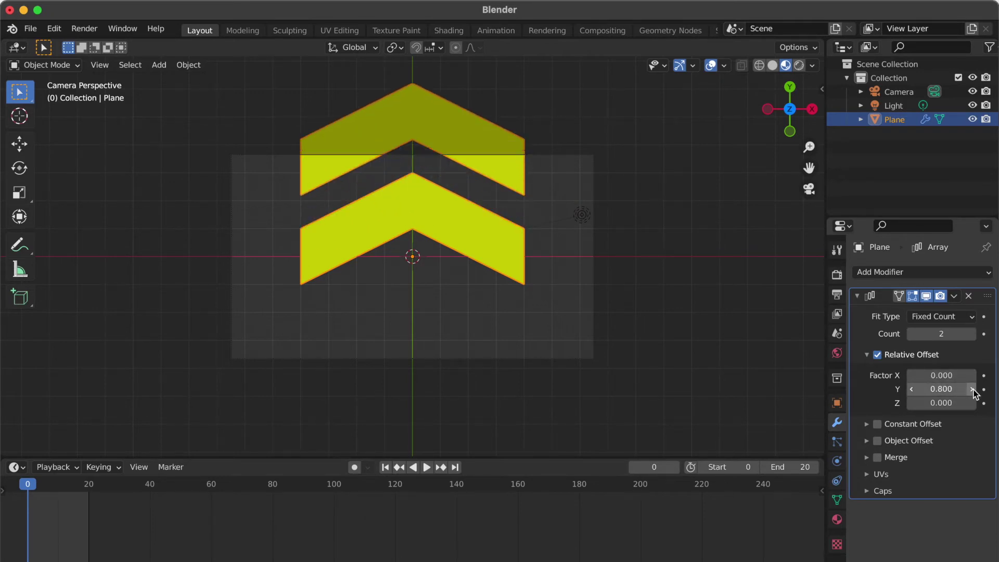
pyautogui.click(971, 389)
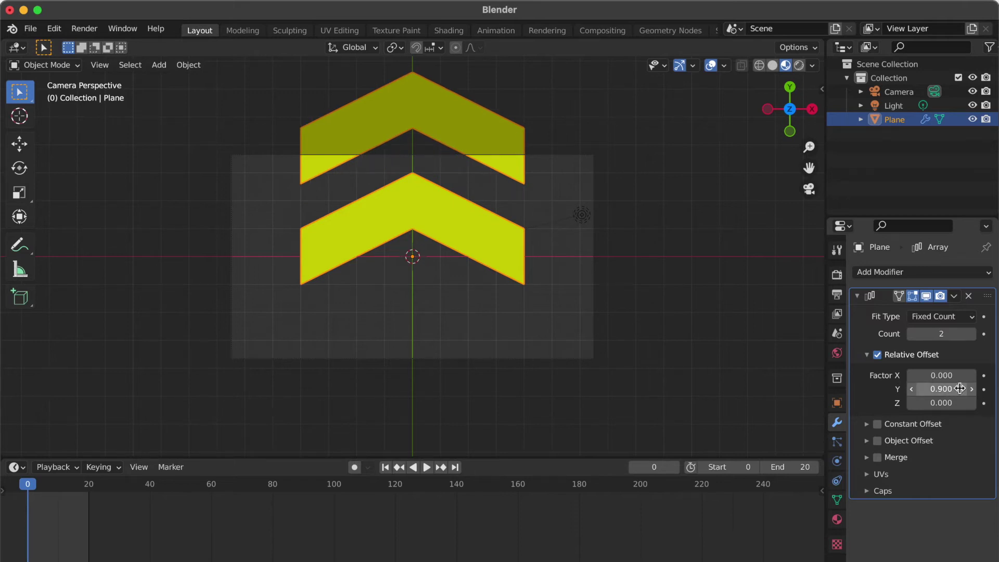
pyautogui.click(912, 389)
pyautogui.click(912, 389)
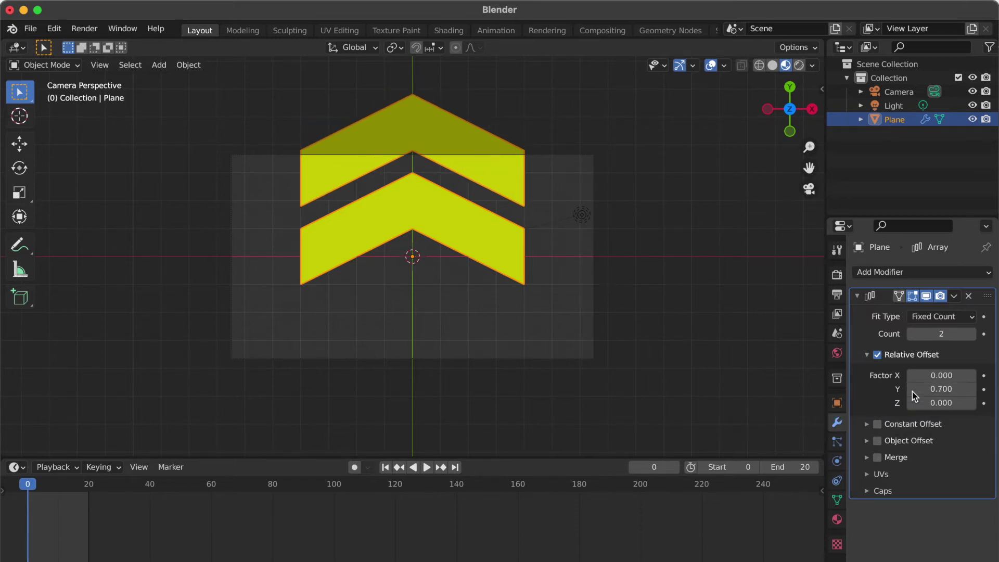
pyautogui.click(972, 390)
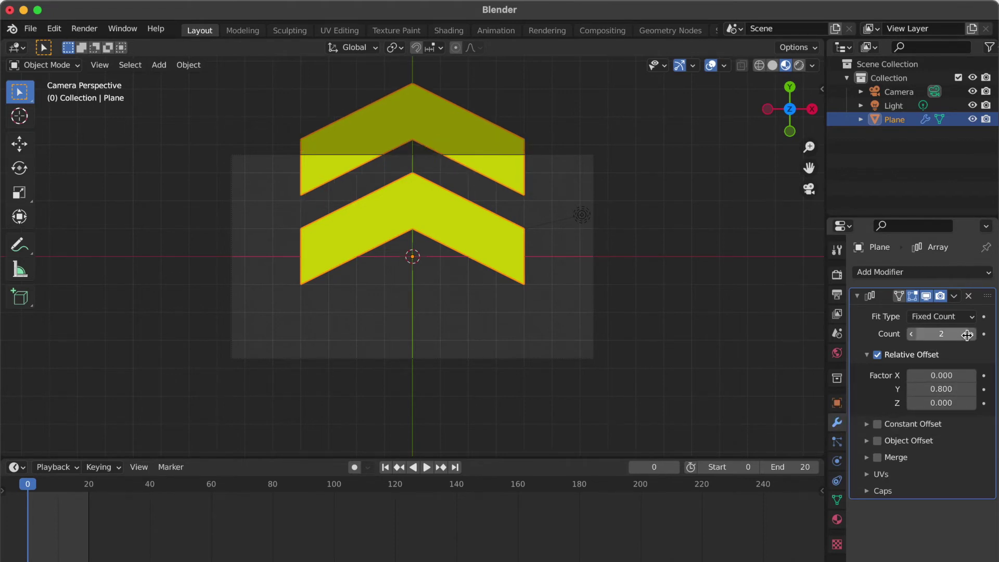
pyautogui.scroll(-3, 688, 323)
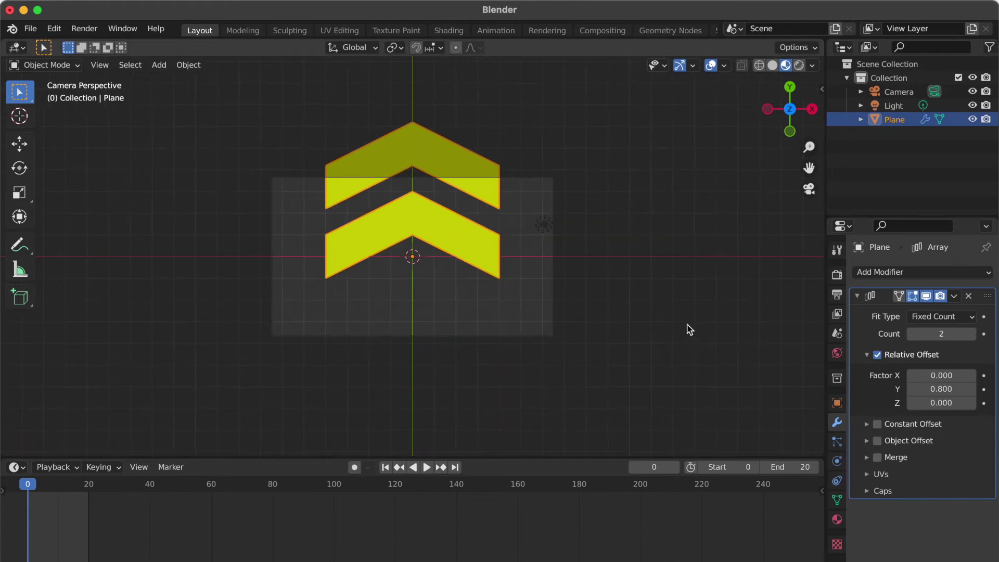
pyautogui.moveTo(687, 324); pyautogui.dragTo(689, 329, button='middle')
# Raise the Array count to 10 chevrons and return to the camera view
pyautogui.scroll(-4, 661, 258)
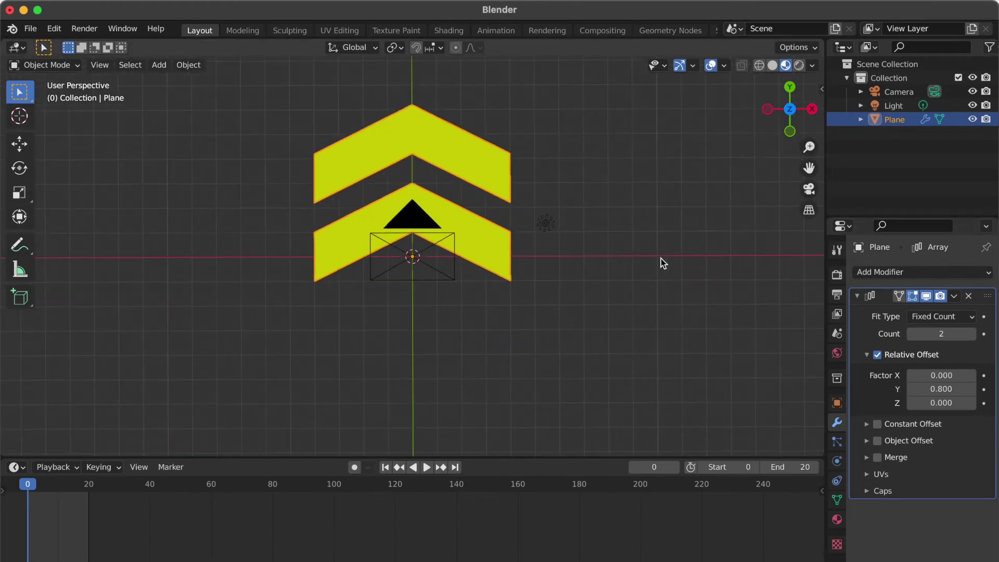
pyautogui.scroll(-1, 660, 258)
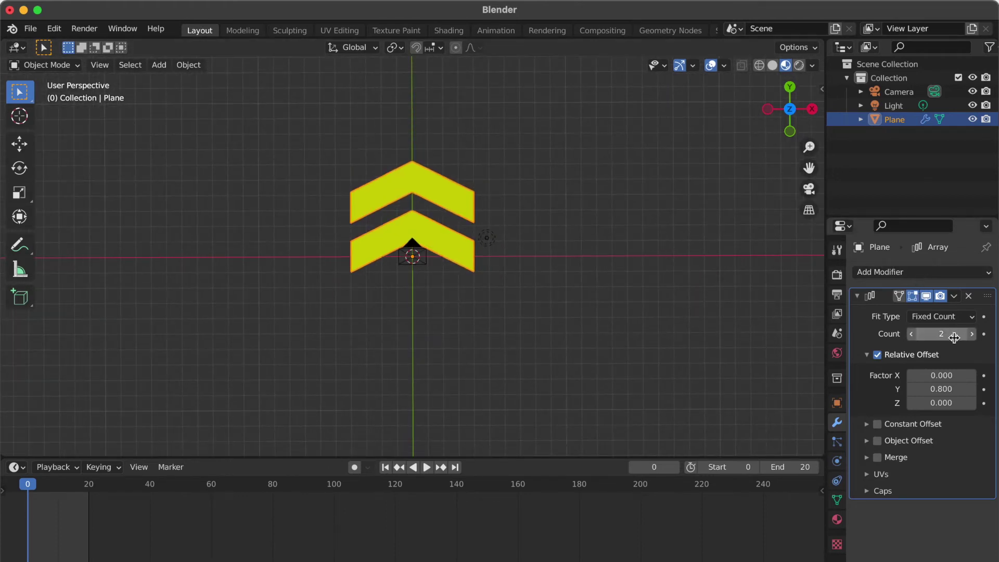
pyautogui.click(971, 334)
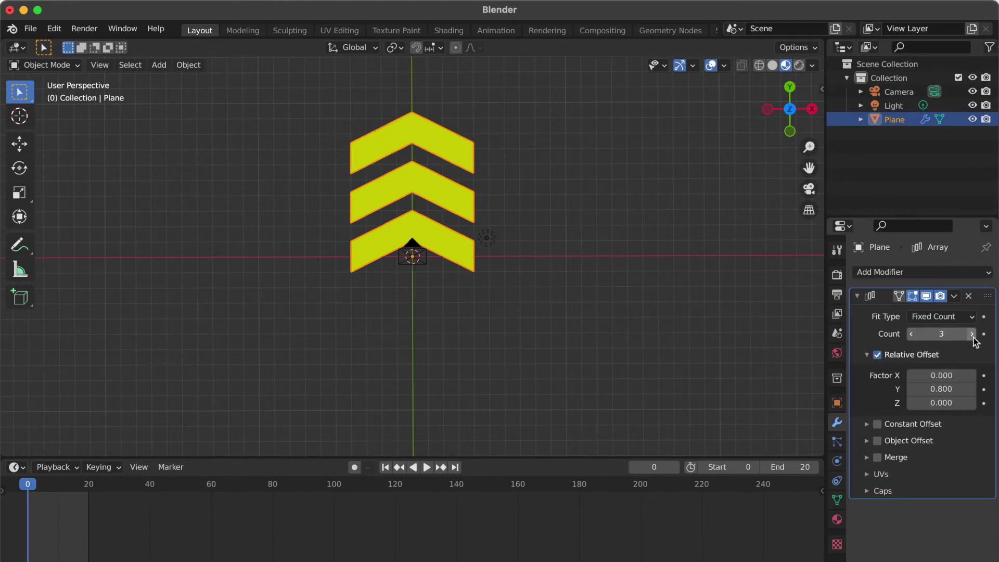
pyautogui.click(972, 334)
pyautogui.click(972, 334)
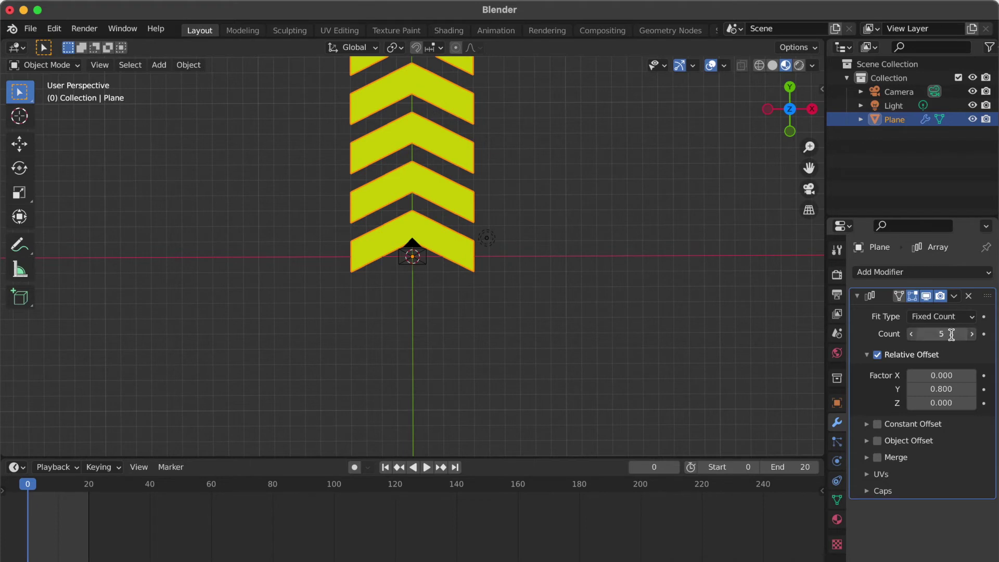
pyautogui.click(951, 334)
pyautogui.write('10')
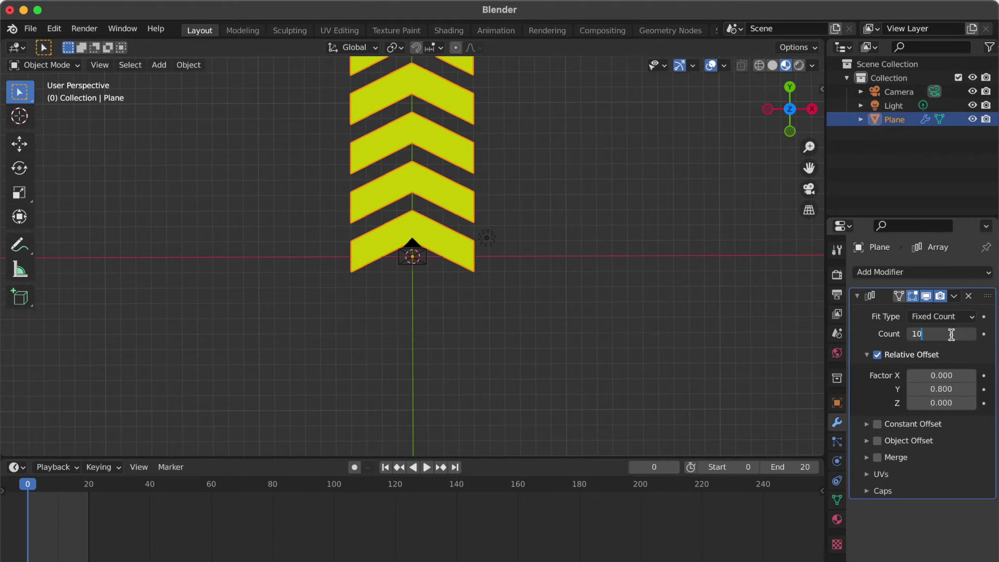
pyautogui.press('Return')
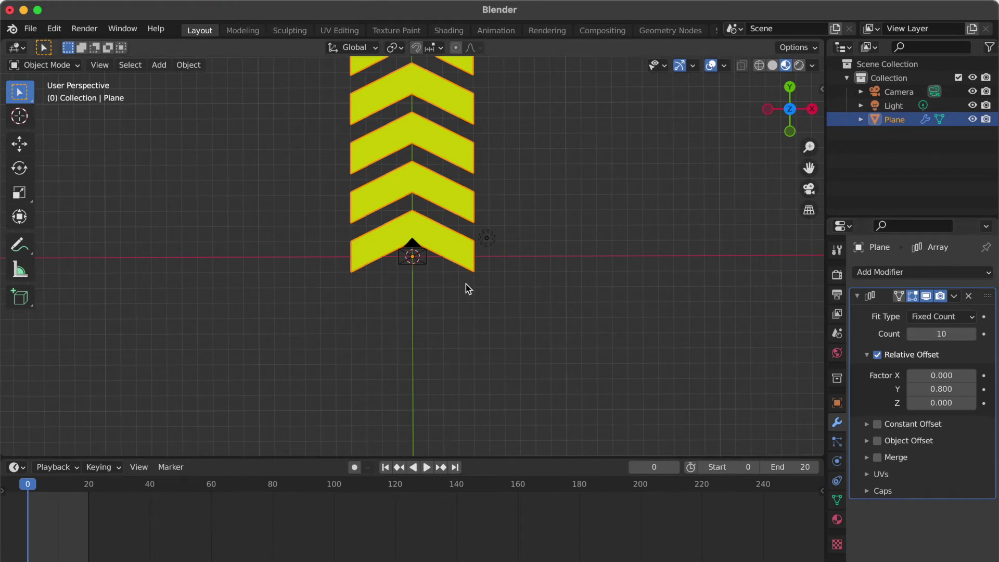
pyautogui.press('KP_7')
pyautogui.press('KP_0')
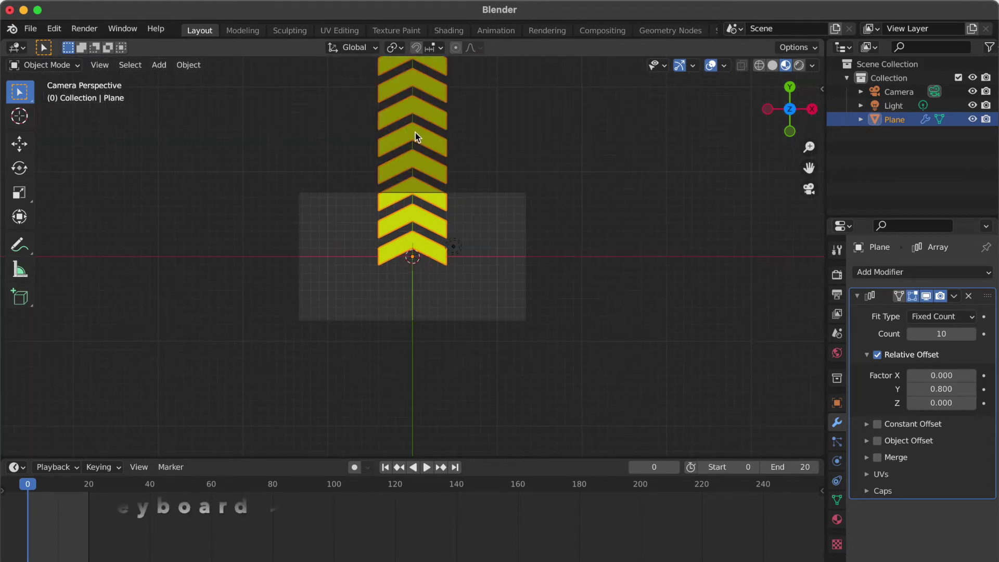
# Scale the chevron column uniformly down to about 0.468
pyautogui.press('s')
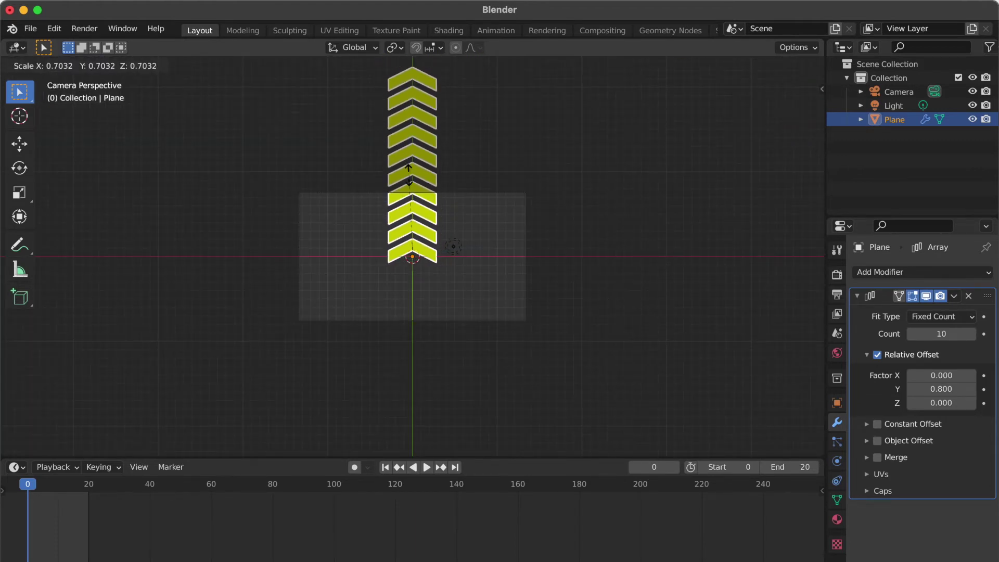
pyautogui.click(409, 203)
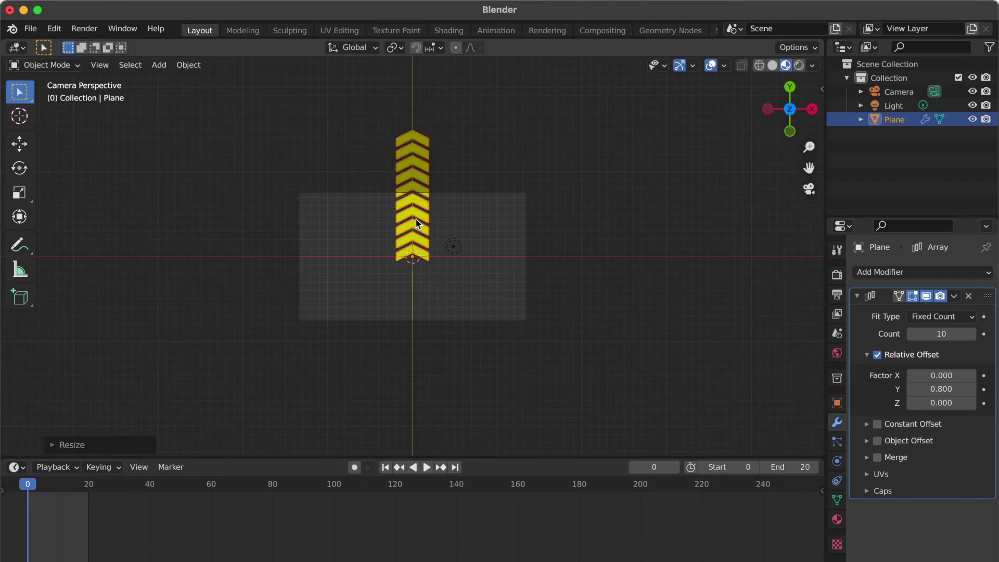
pyautogui.scroll(2, 416, 223)
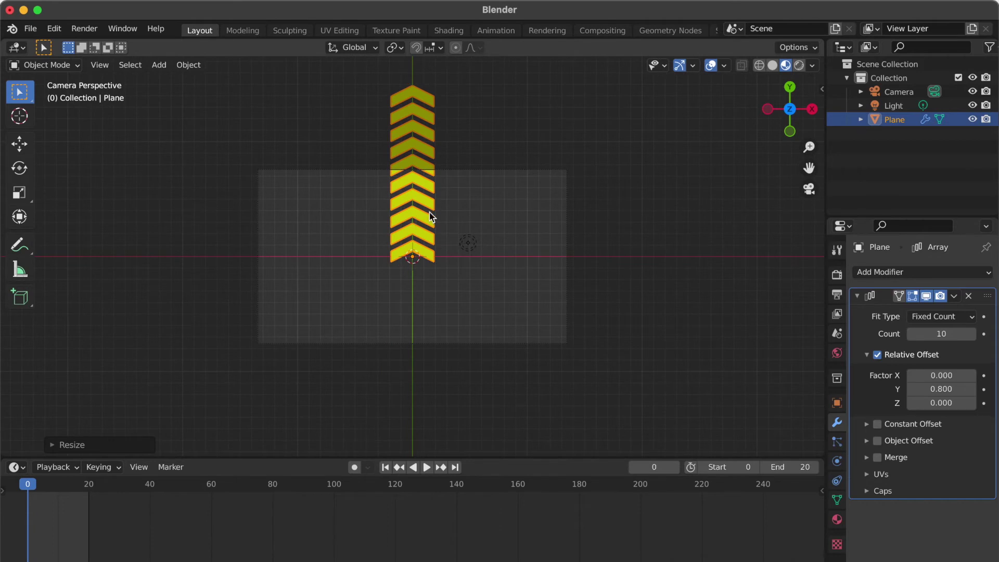
# Rotate the chevron column 90° on Z in the N panel so it points left
pyautogui.click(820, 89)
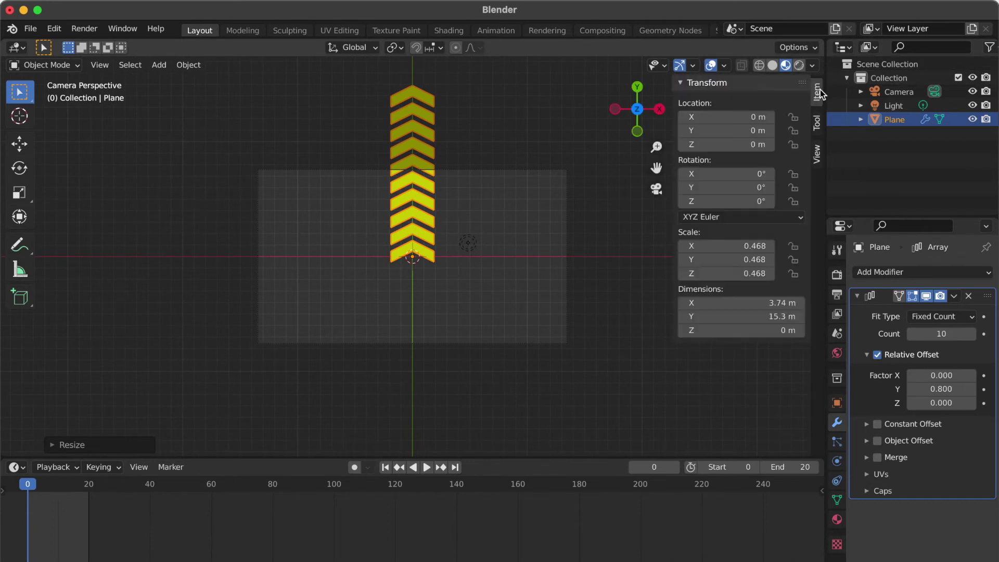
pyautogui.moveTo(754, 202); pyautogui.dragTo(725, 202)
pyautogui.click(754, 202)
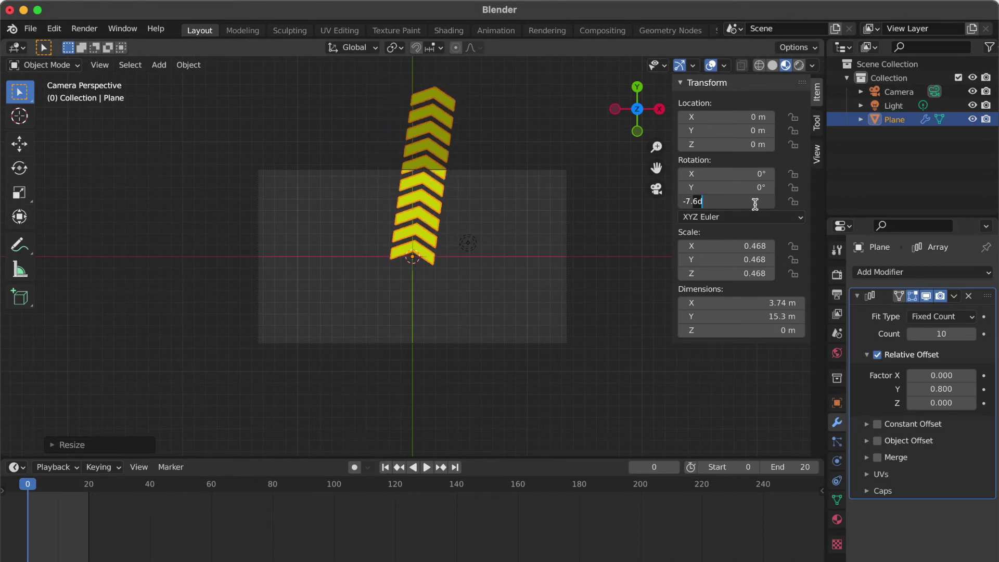
pyautogui.write('-7.')
pyautogui.press('Return')
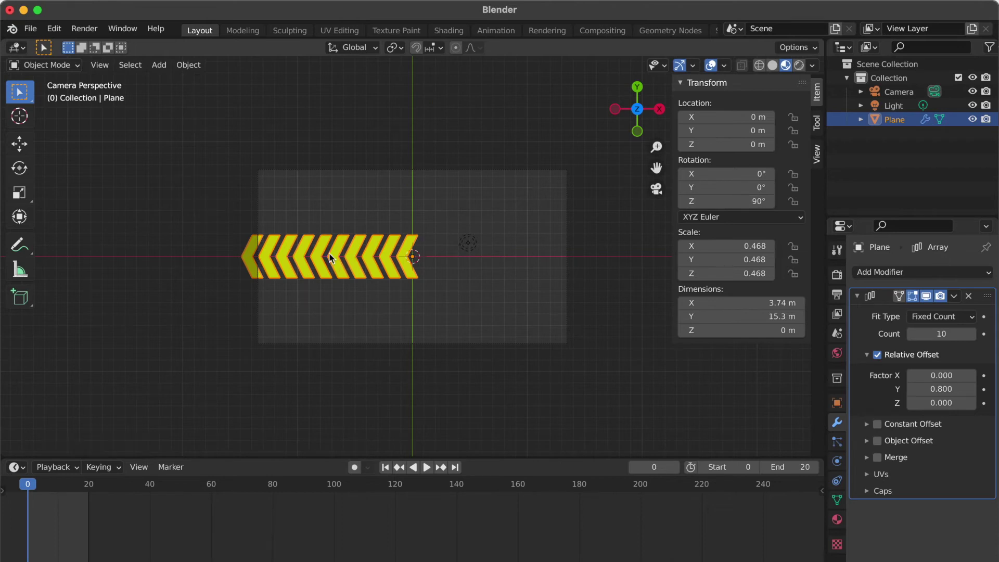
# Scale the chevron row down to about 0.342 and zoom in on it
pyautogui.press('s')
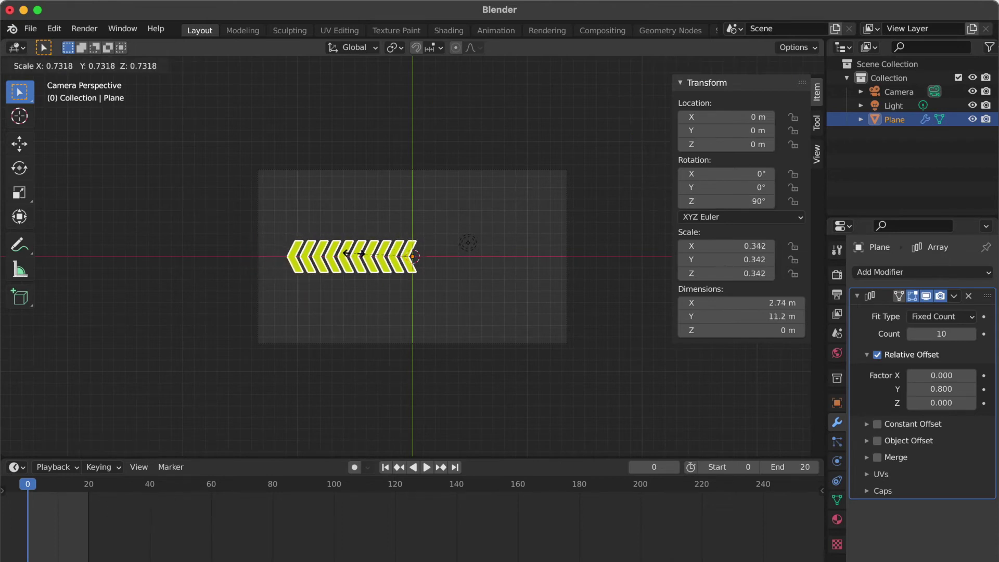
pyautogui.click(354, 253)
pyautogui.scroll(3, 371, 288)
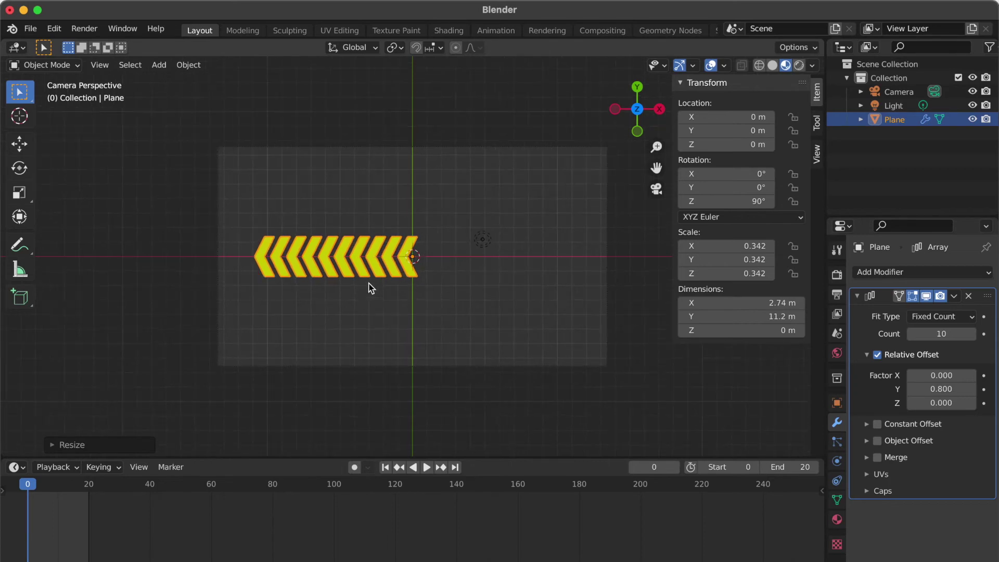
pyautogui.scroll(1, 371, 288)
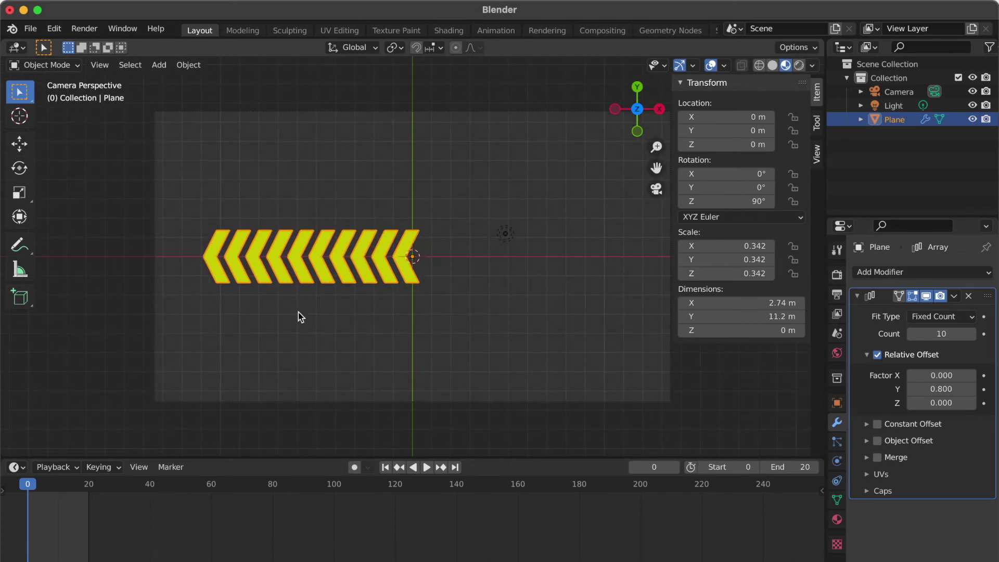
# Keyframe the Array Count of 10 at frame 20
pyautogui.click(90, 486)
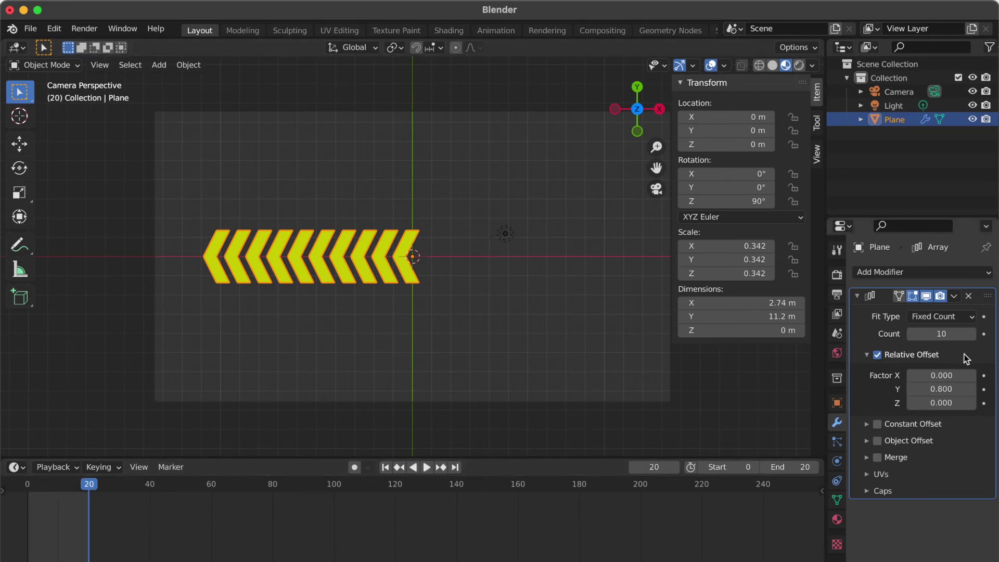
pyautogui.click(984, 334)
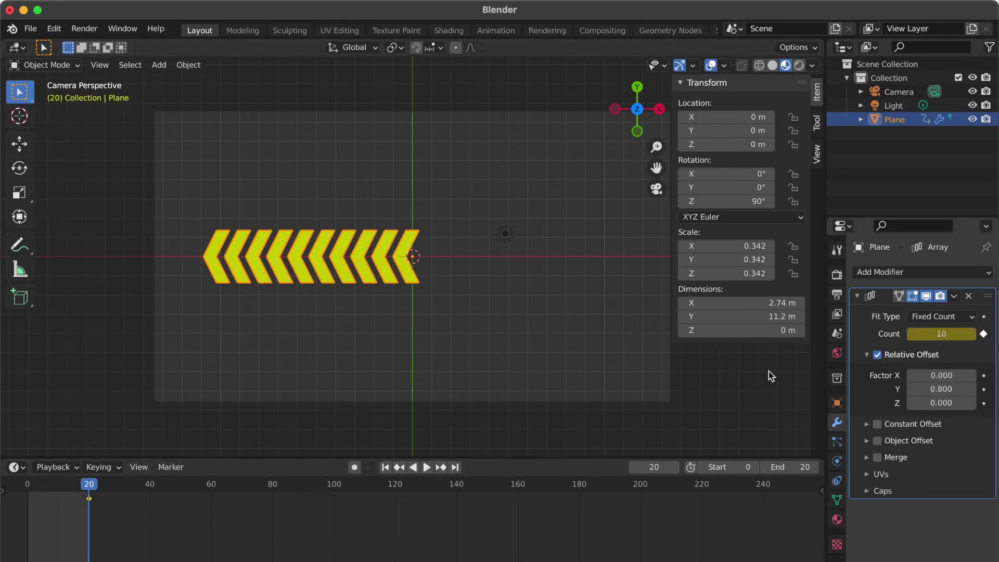
pyautogui.press('space')
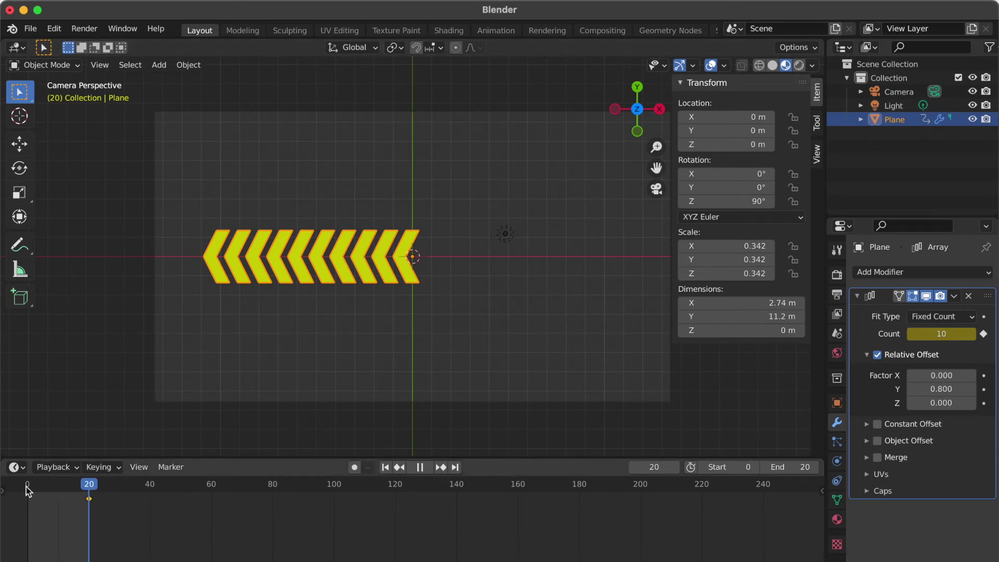
# At frame 0, set the Array Count to 1, keyframe it, and play back the growing row
pyautogui.click(26, 489)
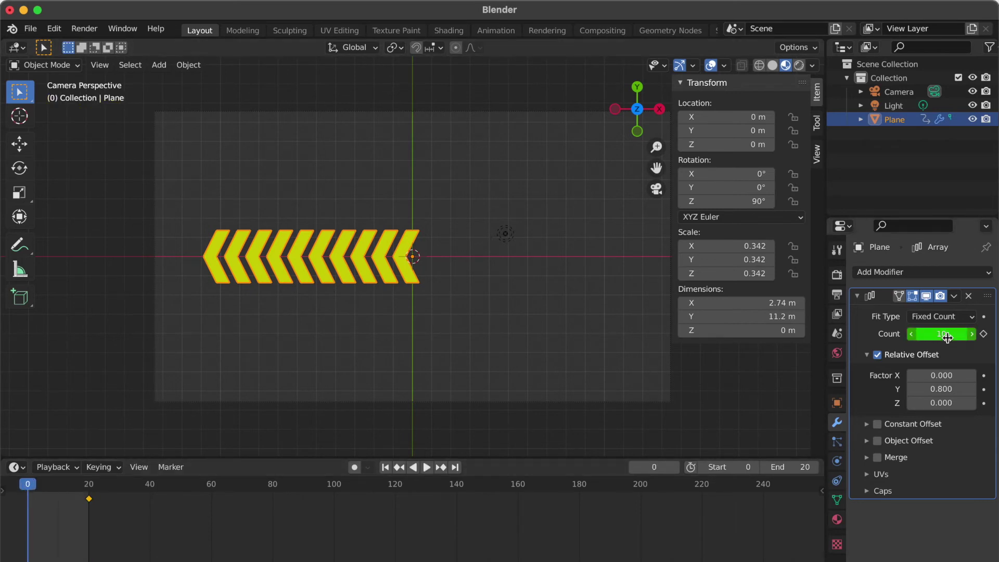
pyautogui.click(951, 331)
pyautogui.write('1')
pyautogui.press('Return')
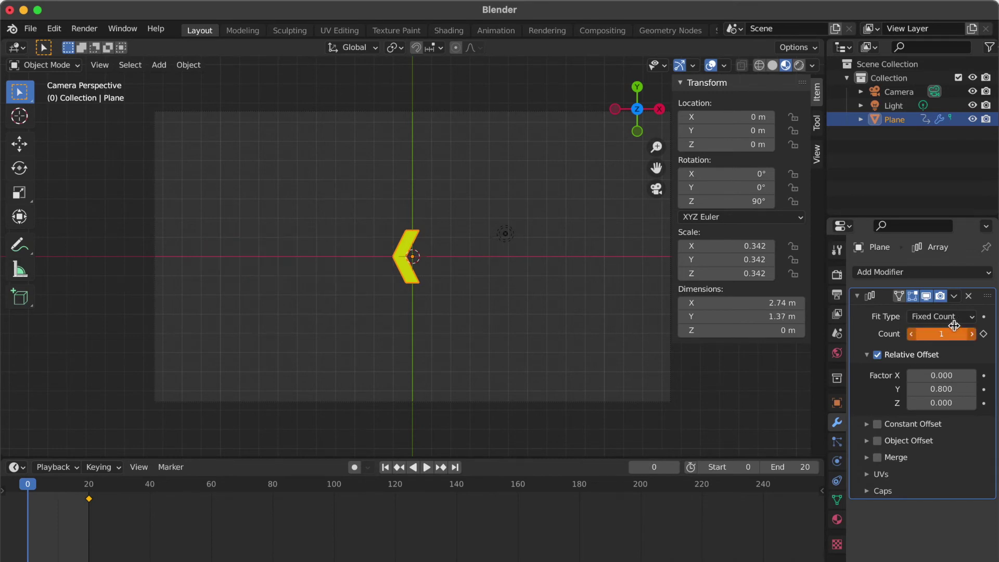
pyautogui.click(983, 334)
pyautogui.press('space')
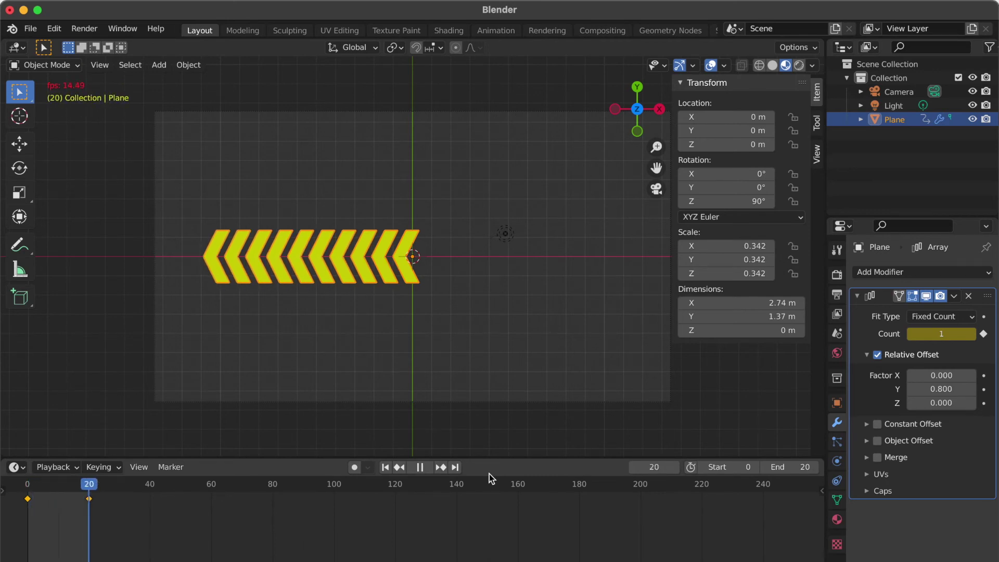
pyautogui.press('Escape')
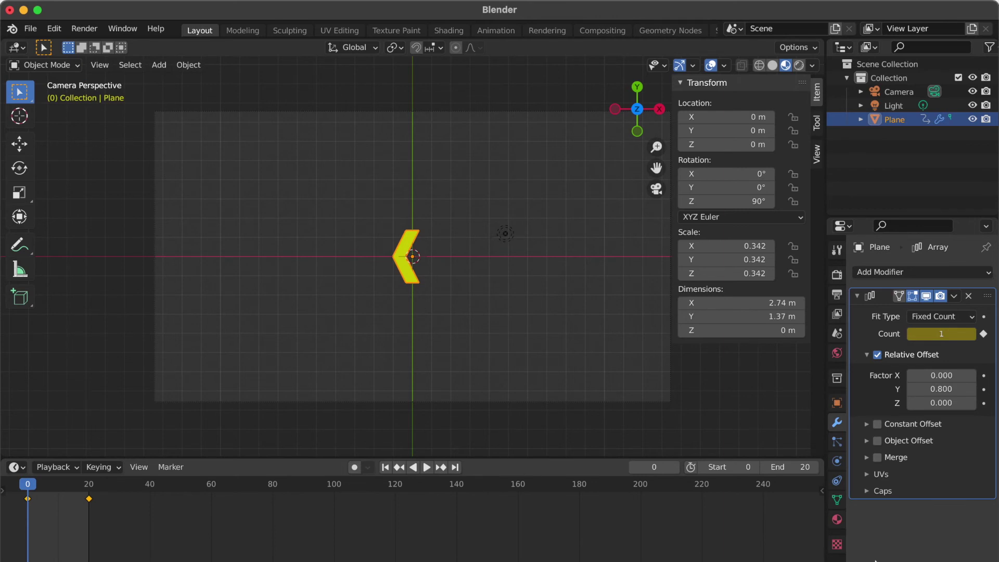
# Keyframe the yellow Emission Color of the plane's material at frame 0
pyautogui.click(837, 519)
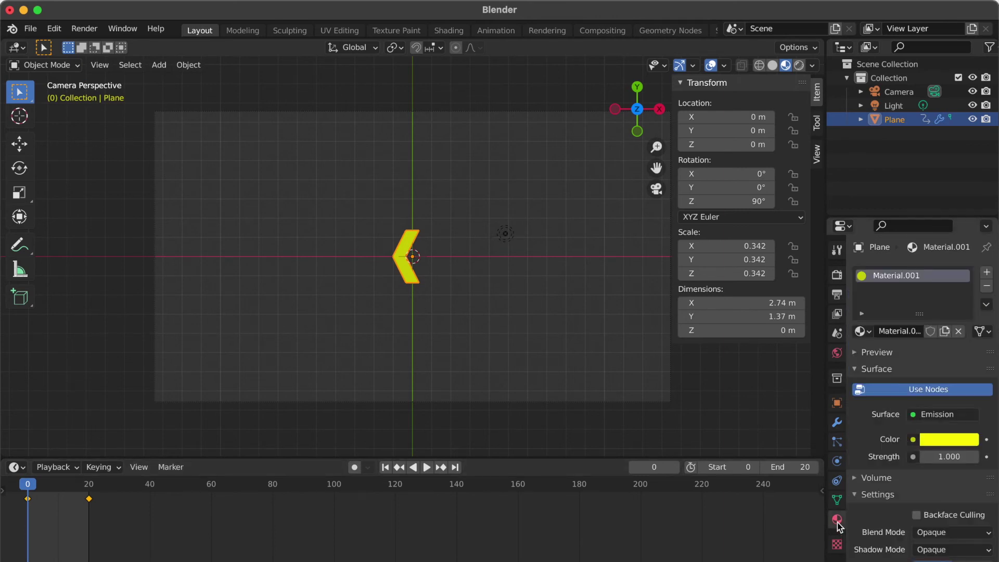
pyautogui.click(987, 439)
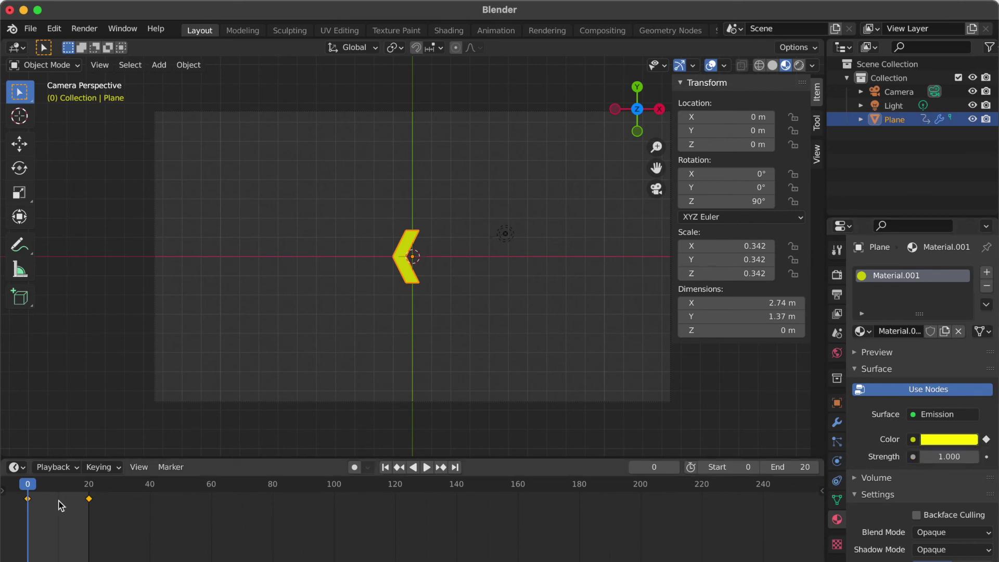
pyautogui.press('space')
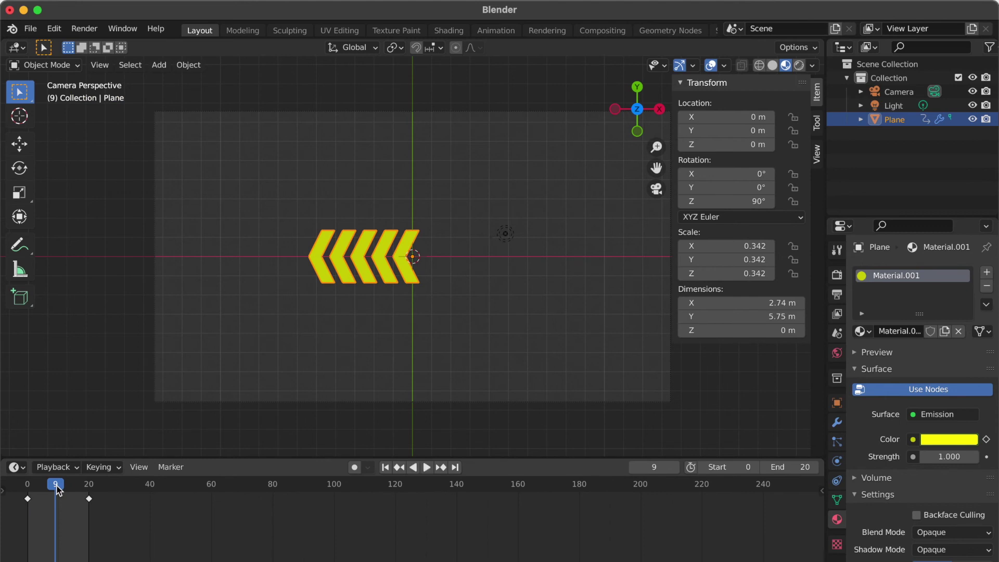
# At frame 10, change the emission colour to cyan (H 0.461, S 0.921) and keyframe it
pyautogui.moveTo(56, 489); pyautogui.dragTo(58, 486)
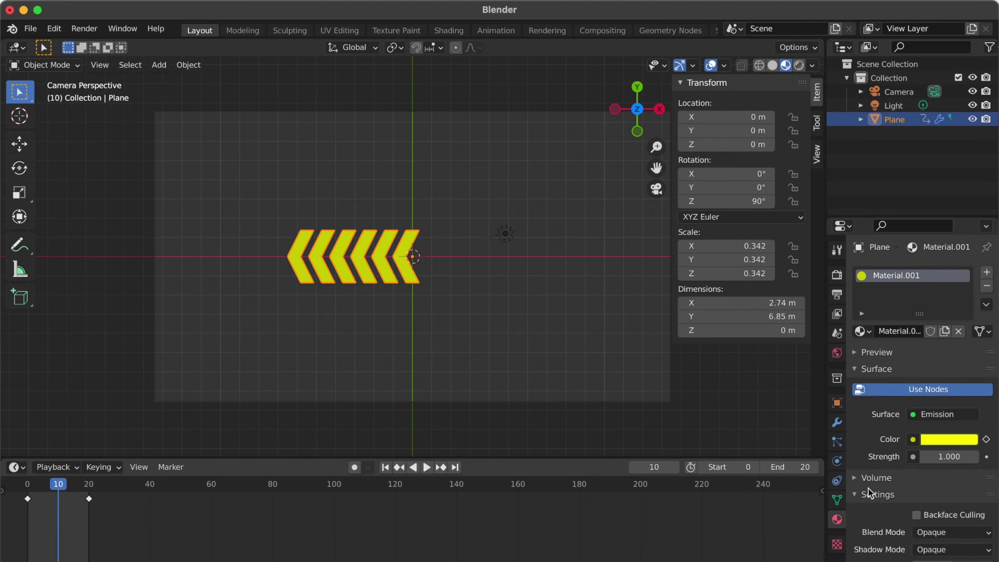
pyautogui.press('space')
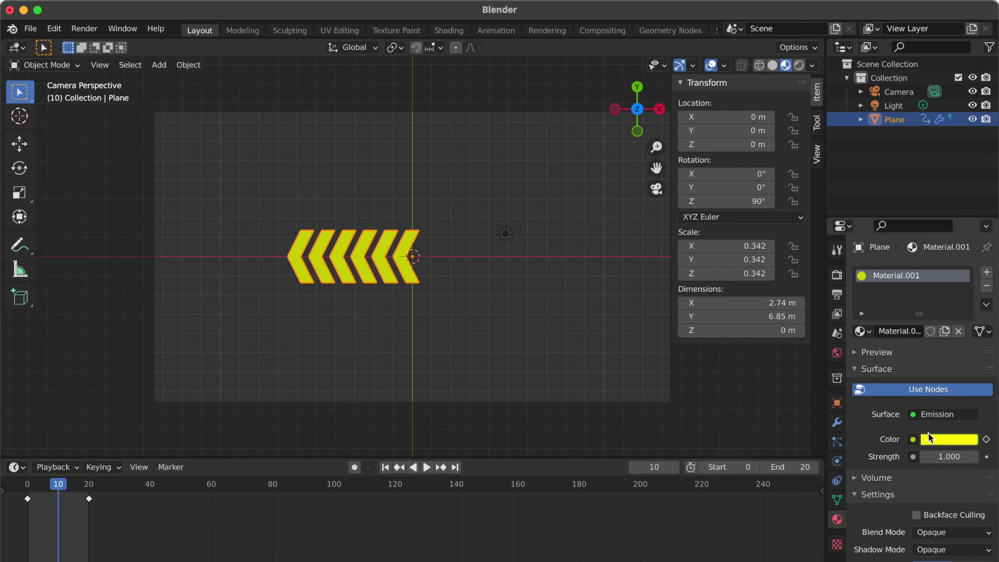
pyautogui.click(961, 443)
pyautogui.click(901, 255)
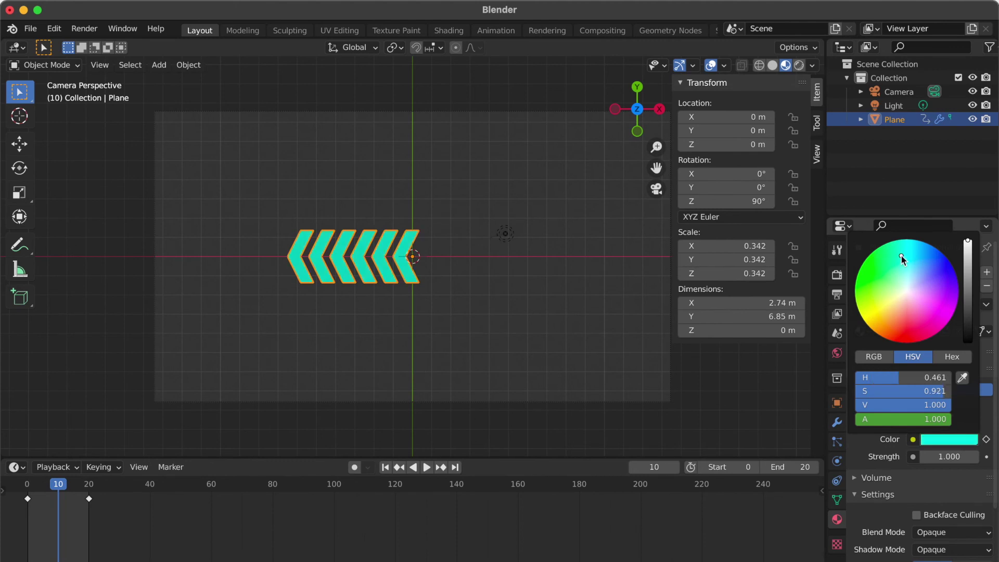
pyautogui.click(985, 440)
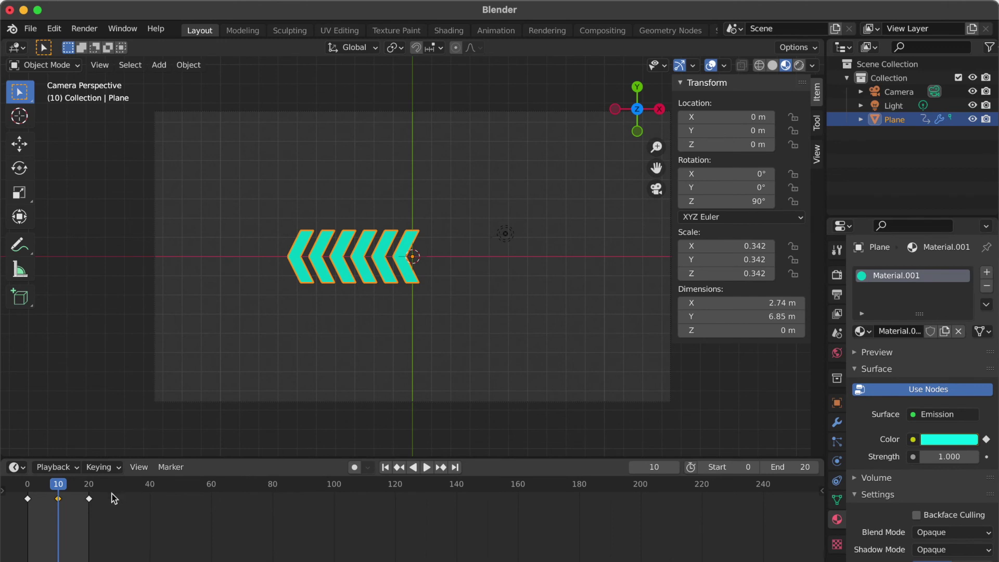
pyautogui.press('space')
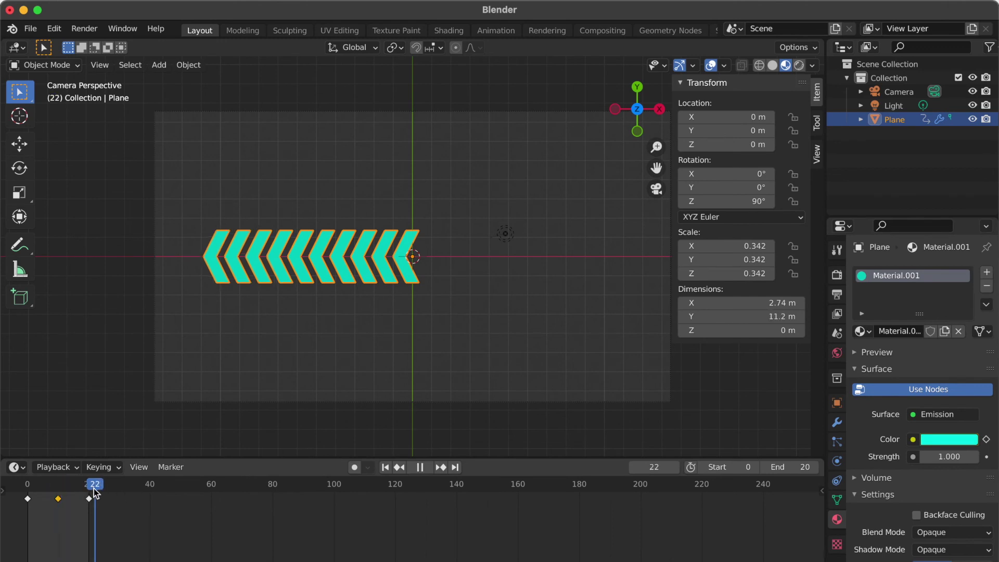
pyautogui.press('space')
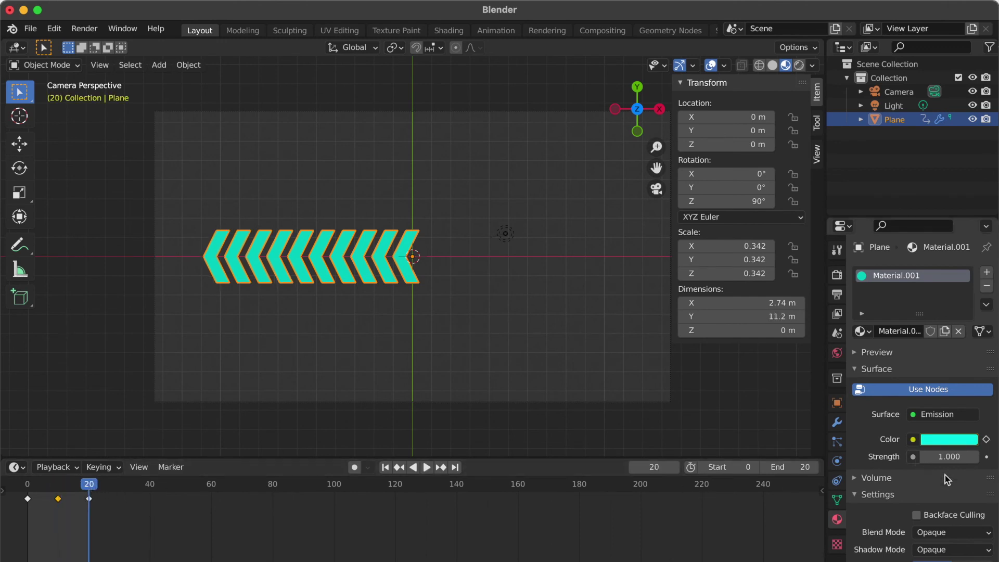
# At frame 20, set the emission colour to red (H 0.019, S 0.919), then deselect and play the animation
pyautogui.click(954, 441)
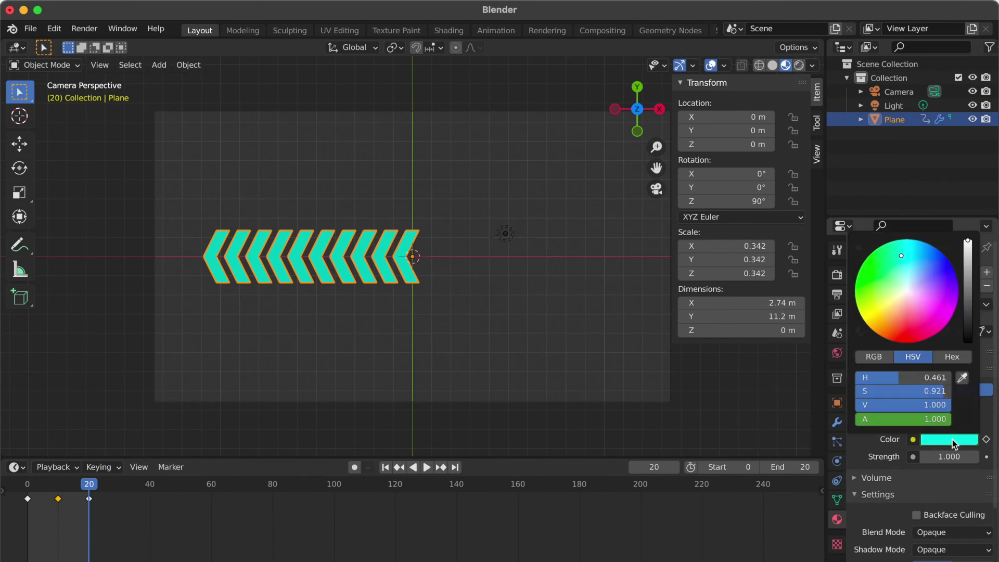
pyautogui.click(931, 322)
pyautogui.click(902, 332)
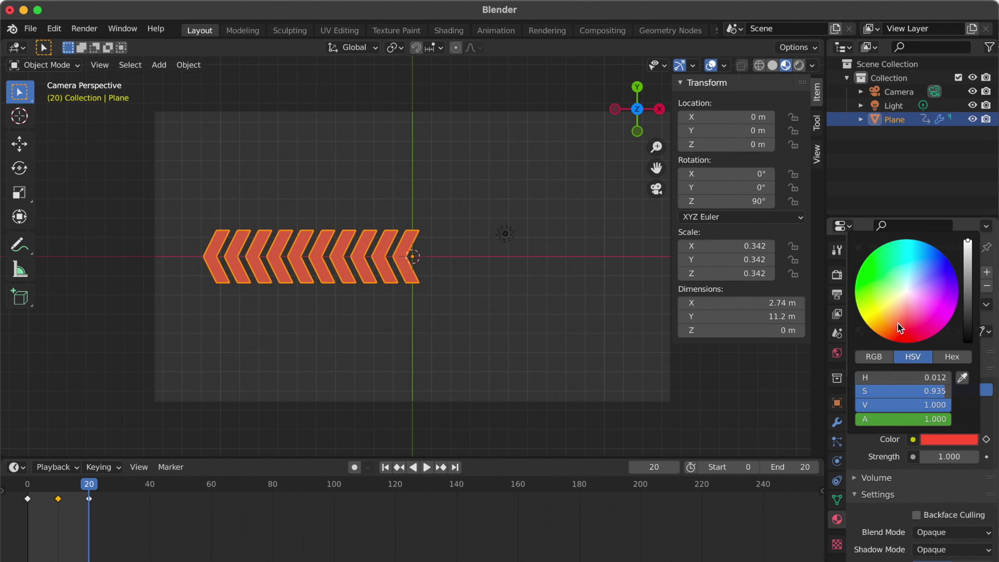
pyautogui.click(897, 323)
pyautogui.click(899, 326)
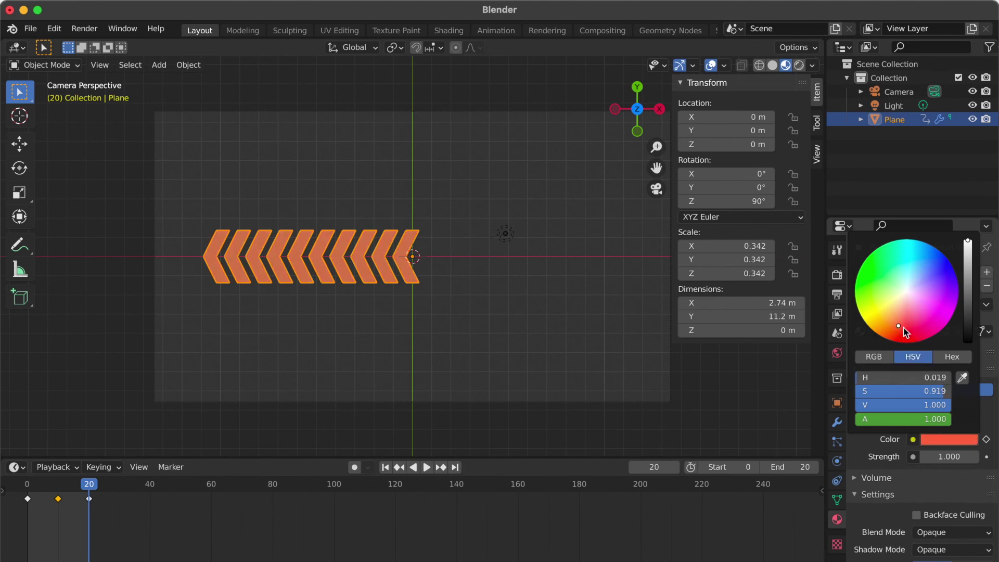
pyautogui.click(904, 331)
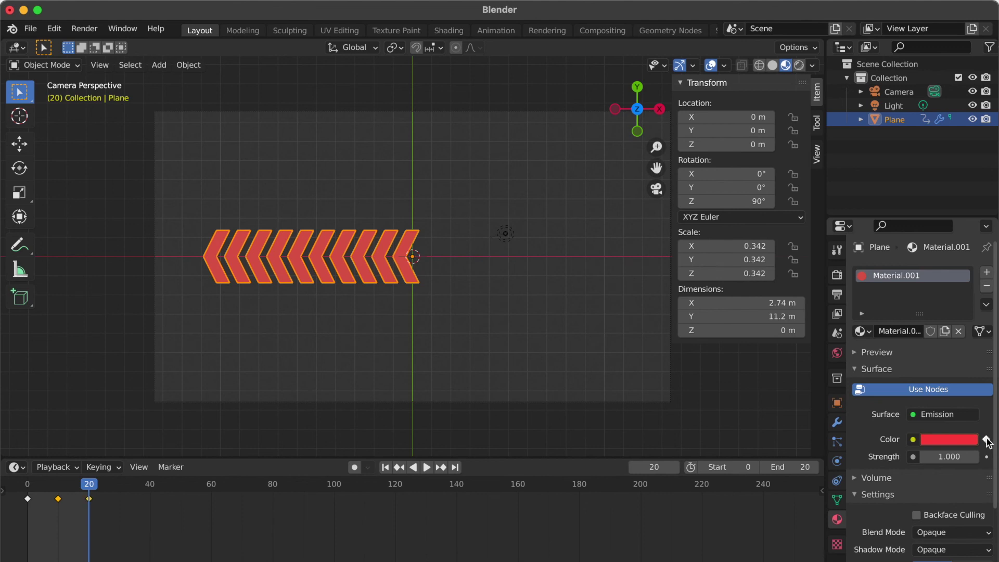
pyautogui.click(273, 365)
pyautogui.press('space')
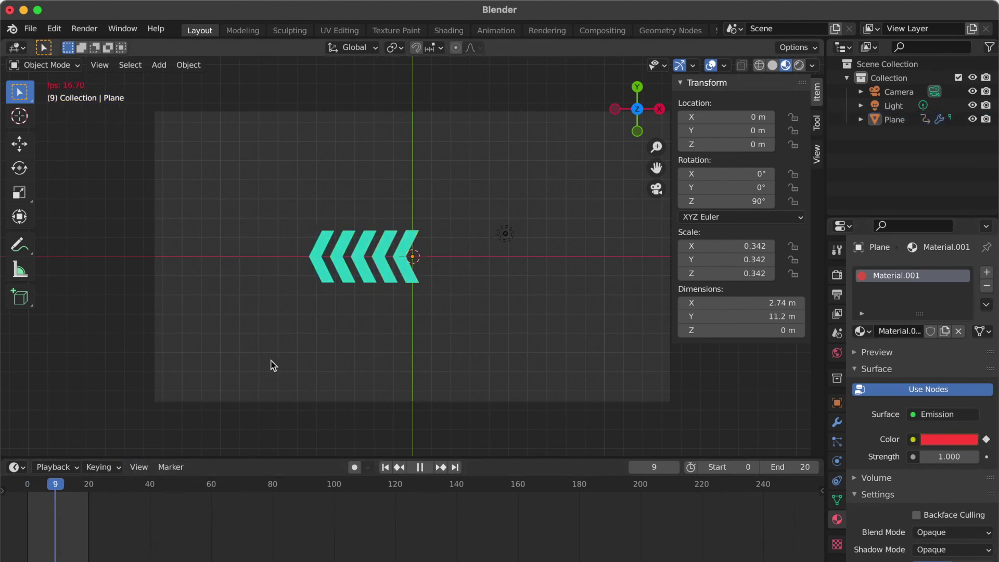